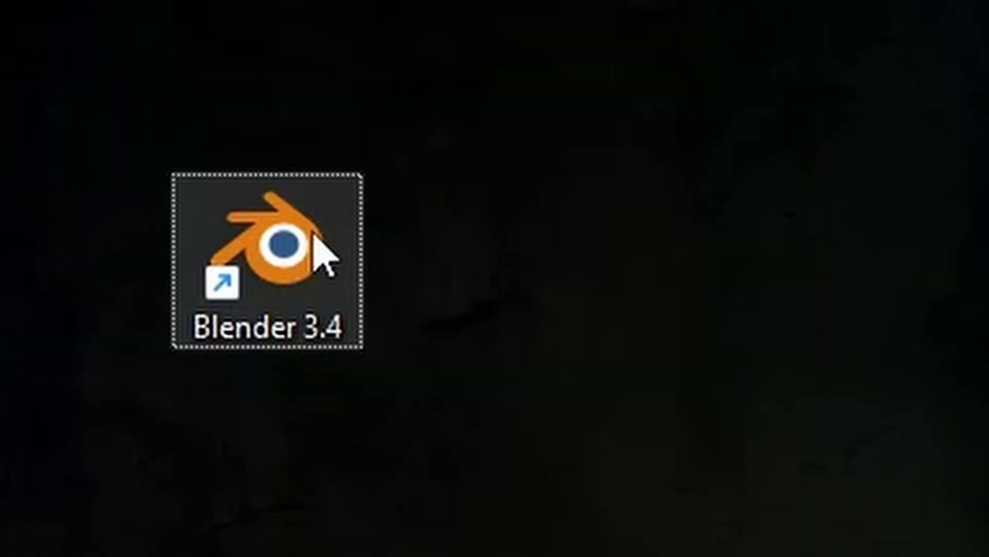
Launch Blender 3.4 and save the new project as TV Screen.blend
double_click(316, 236)
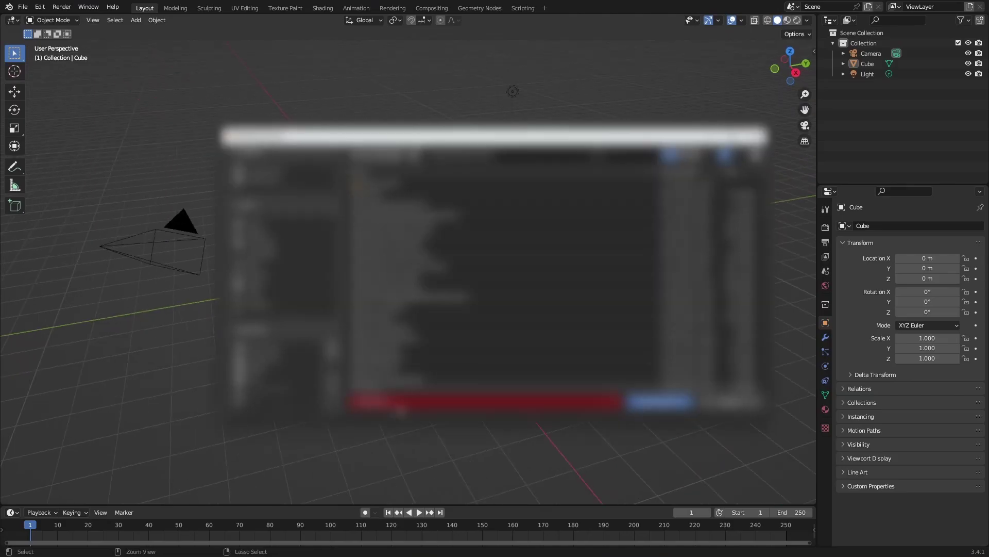
click(377, 403)
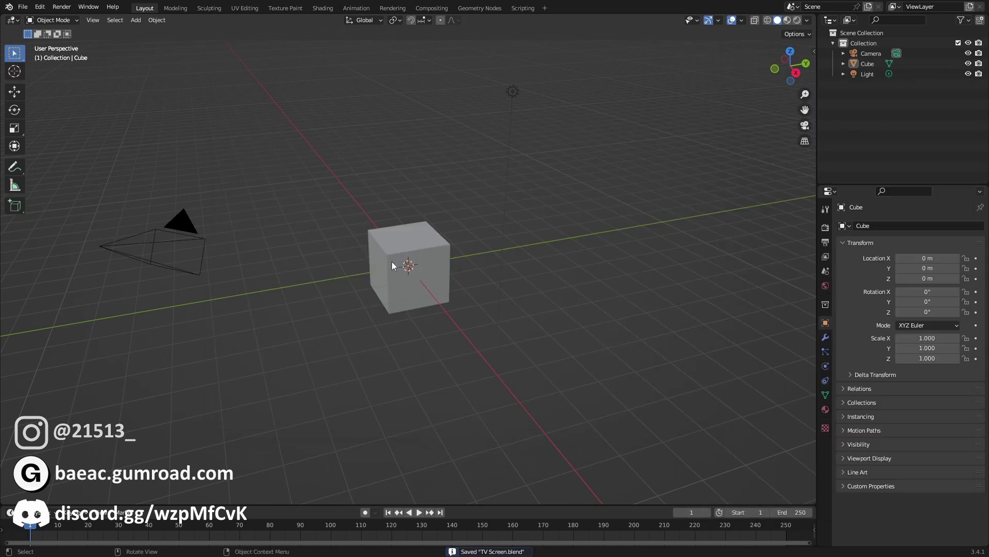
Delete the default camera, cube and light from the scene
middle_drag(397, 265, 472, 280)
key(a)
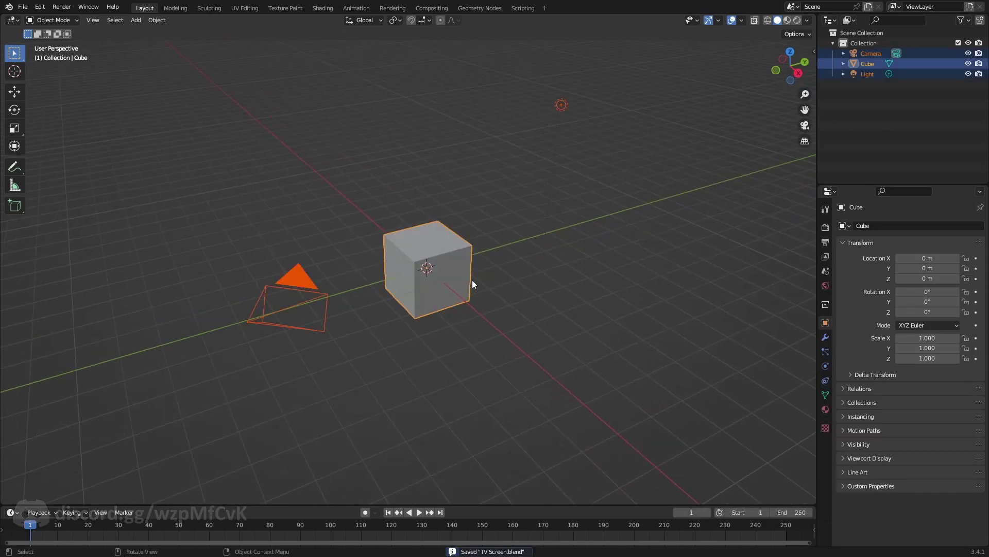
key(Delete)
key(shift+a)
mouse_move(454, 277)
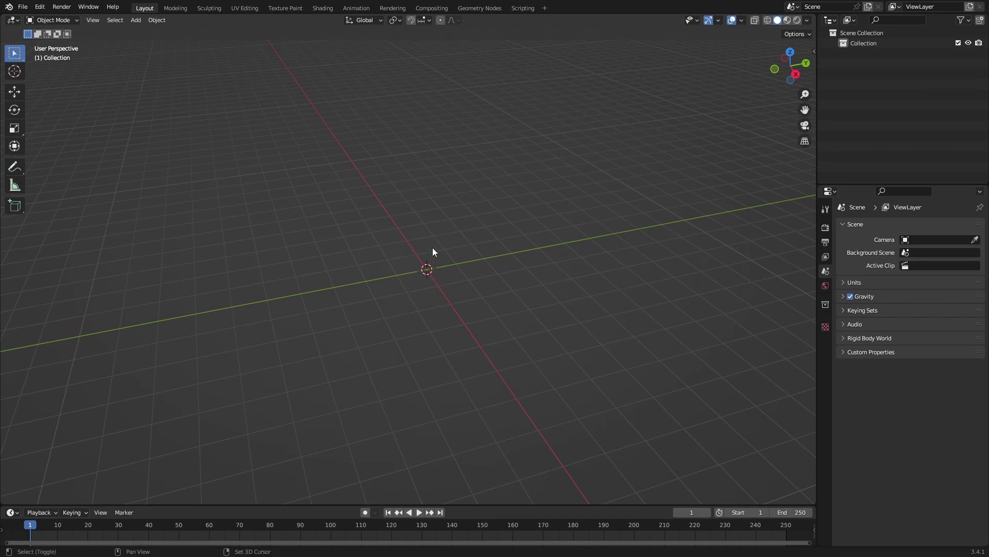
key(shift+a)
mouse_move(432, 247)
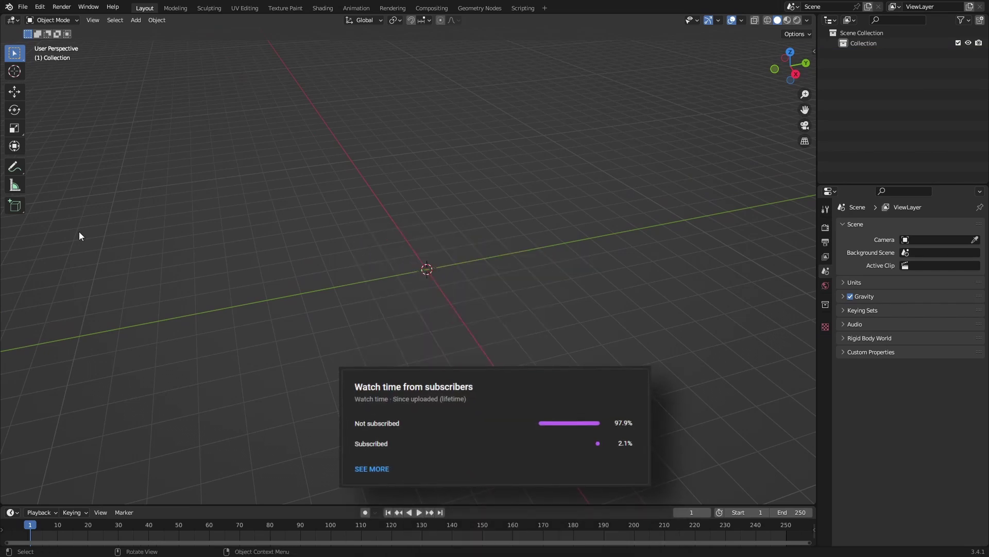
Import the video me.mp4 into the empty scene with Images as Planes
click(27, 10)
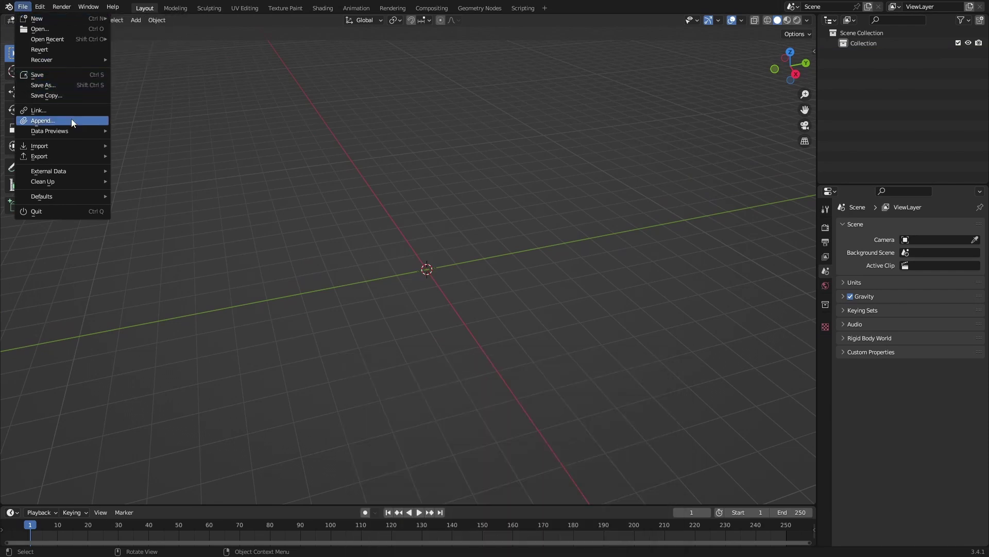
mouse_move(73, 147)
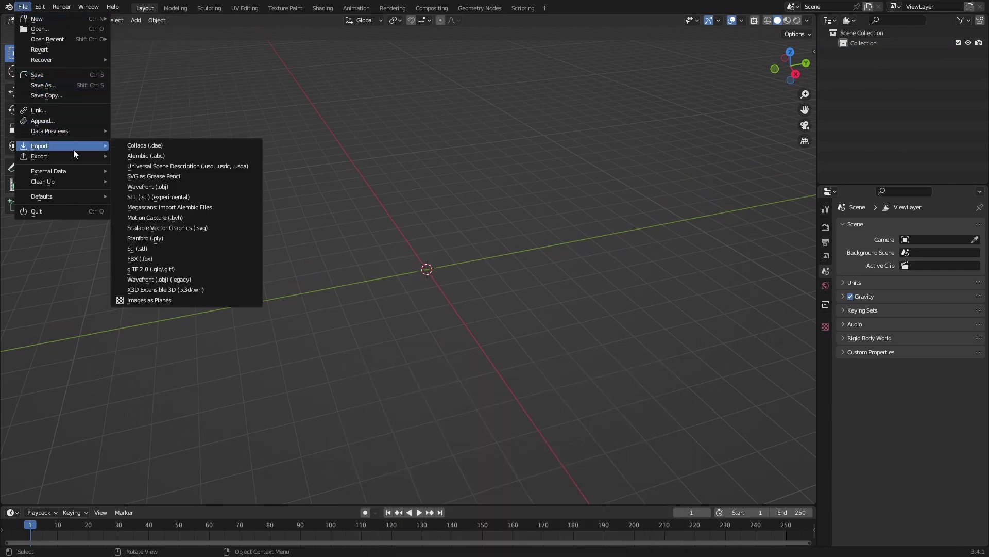
click(153, 299)
click(269, 359)
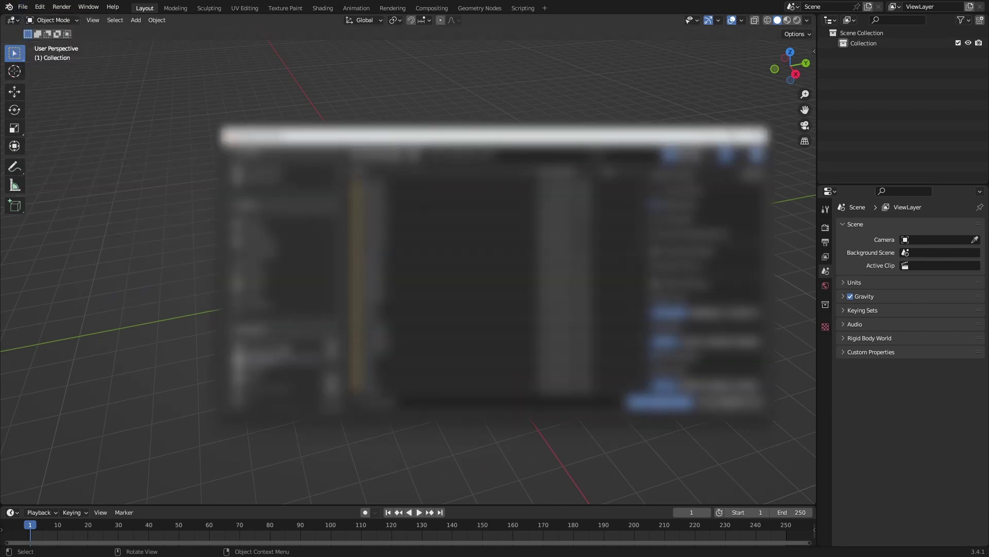
click(285, 347)
double_click(396, 187)
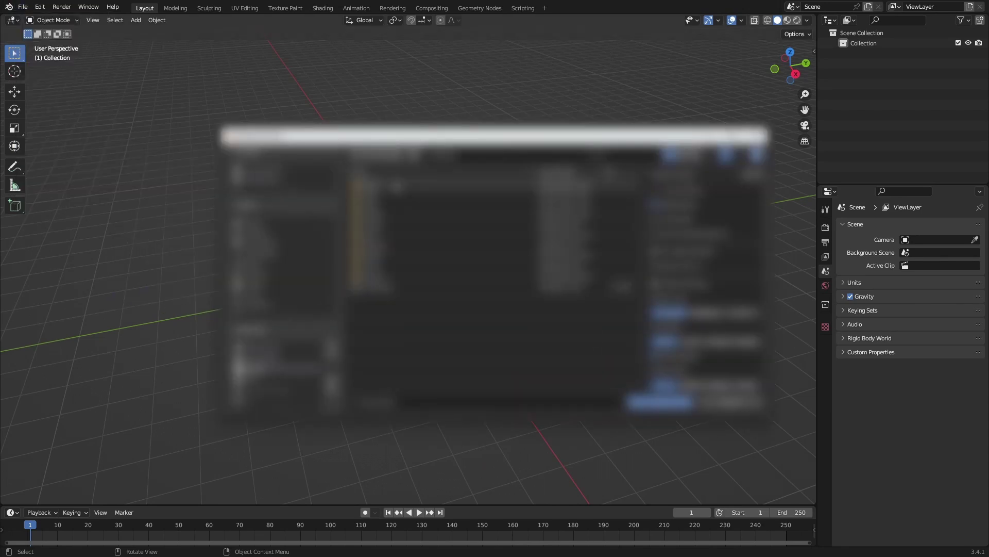
click(357, 157)
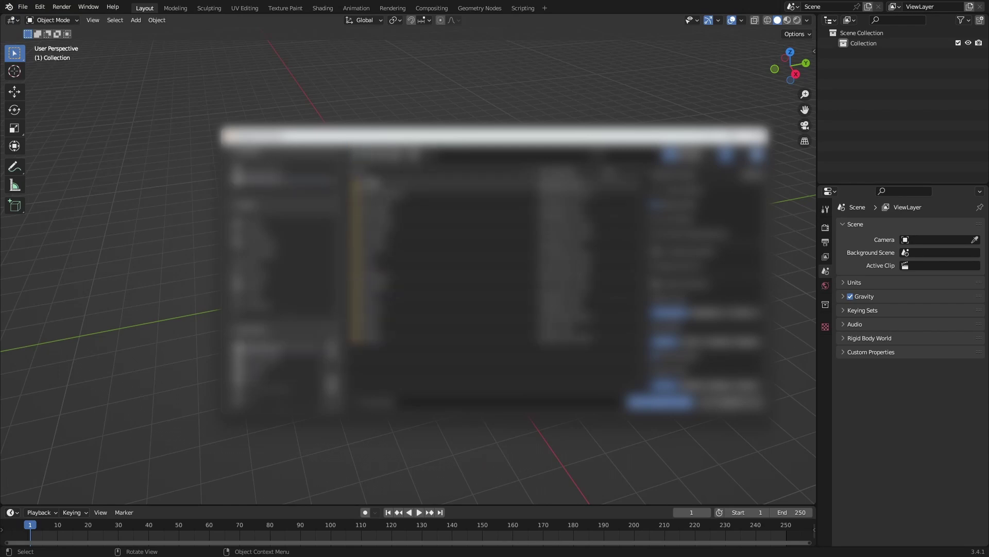
double_click(372, 184)
double_click(372, 184)
click(356, 155)
click(356, 155)
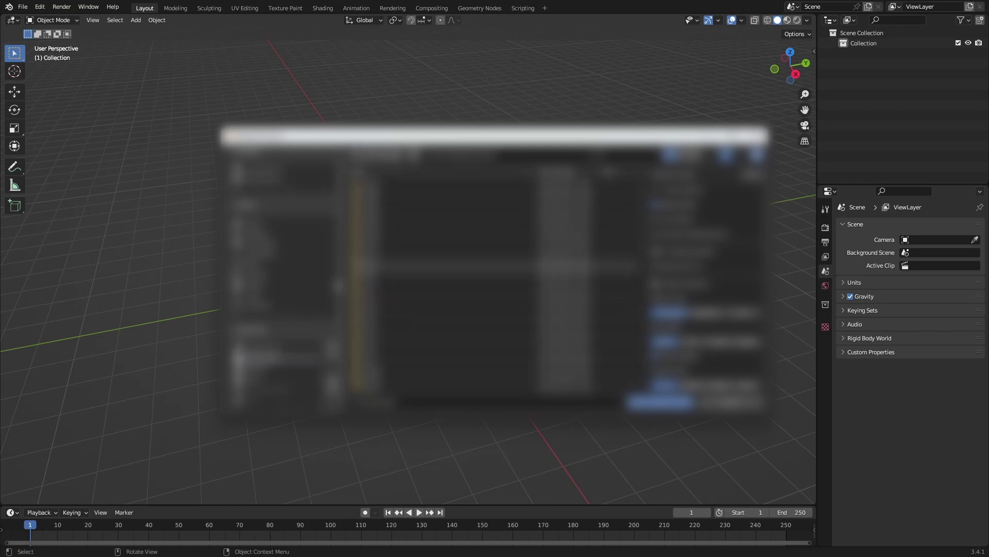
double_click(385, 286)
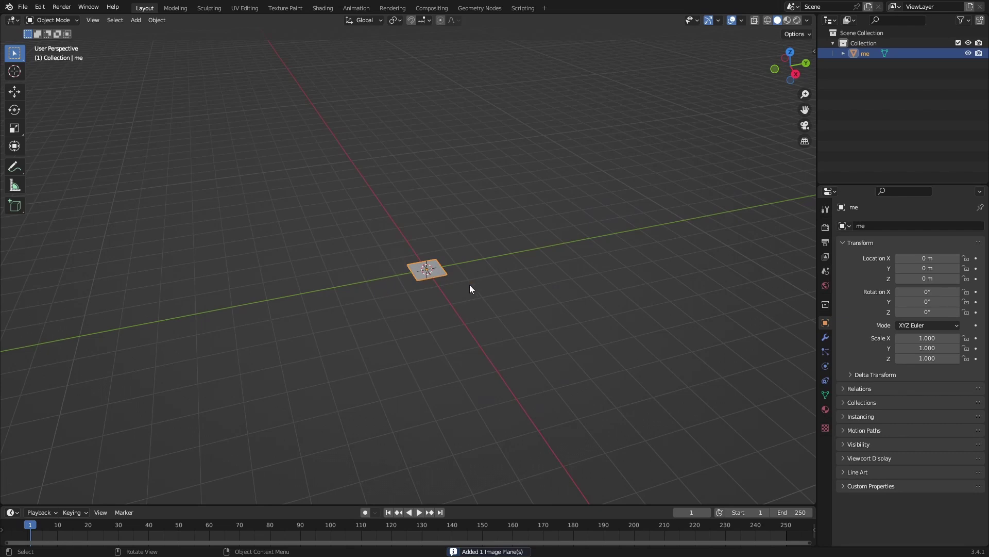
Scale the imported video plane by a factor of 2
middle_drag(469, 285, 450, 328)
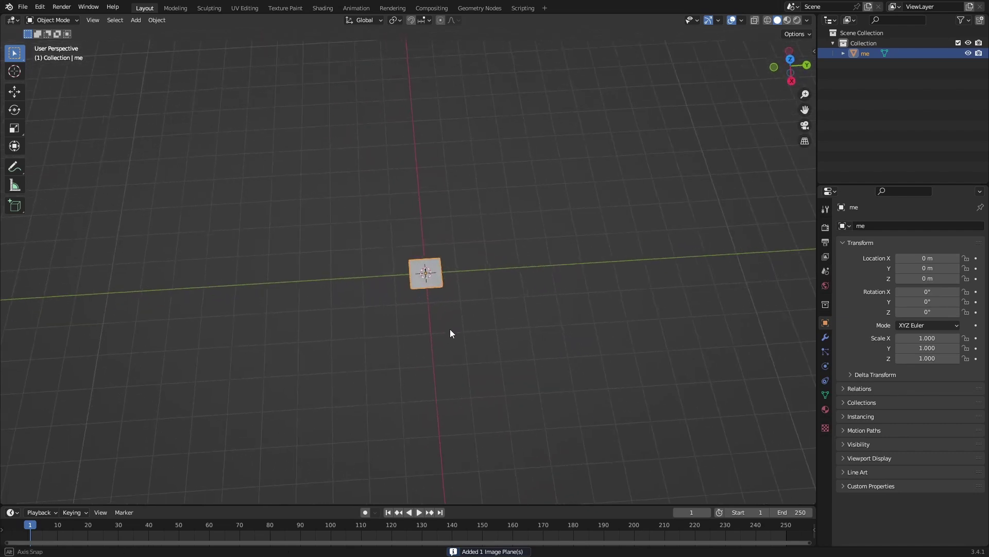
scroll(450, 330, up, 5)
text(s2)
key(Return)
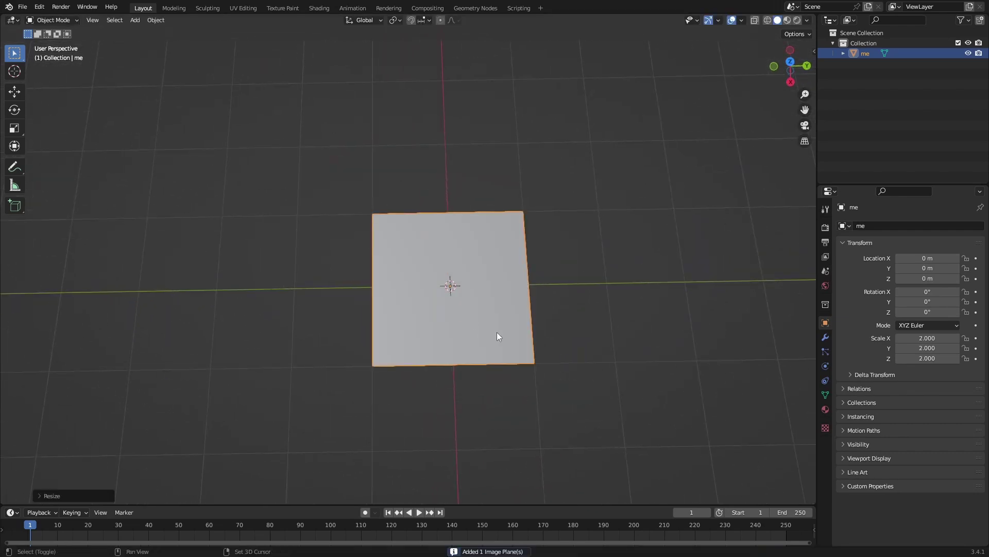
middle_drag(497, 332, 540, 388)
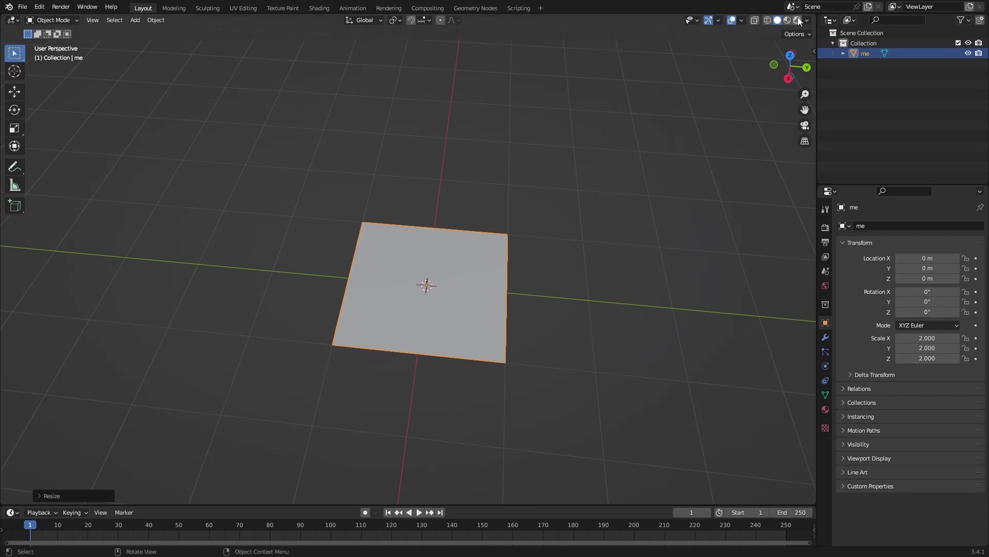
Switch the 3D viewport to Rendered shading and play the animation on the video plane
key(z)
key(8)
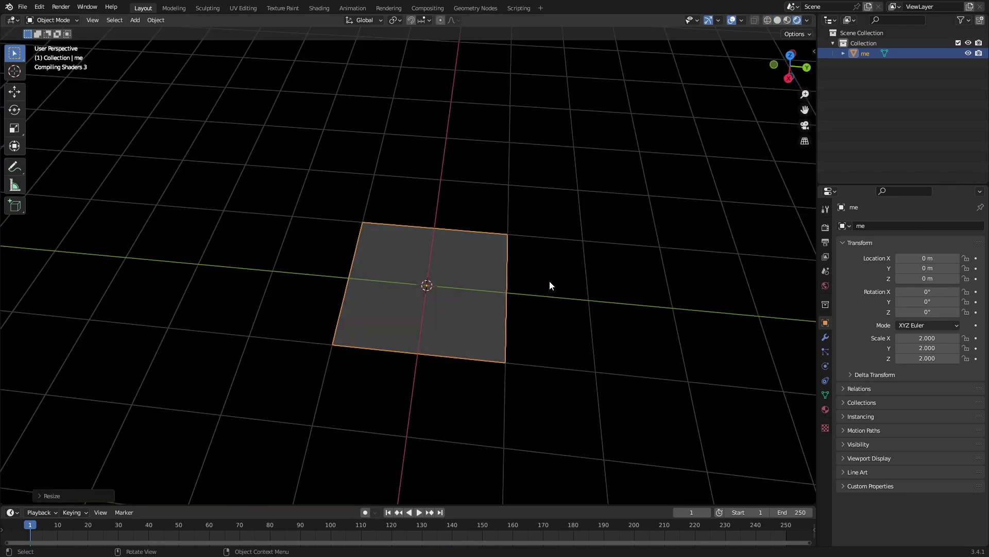
middle_drag(550, 280, 562, 305)
middle_drag(471, 360, 536, 381)
key(space)
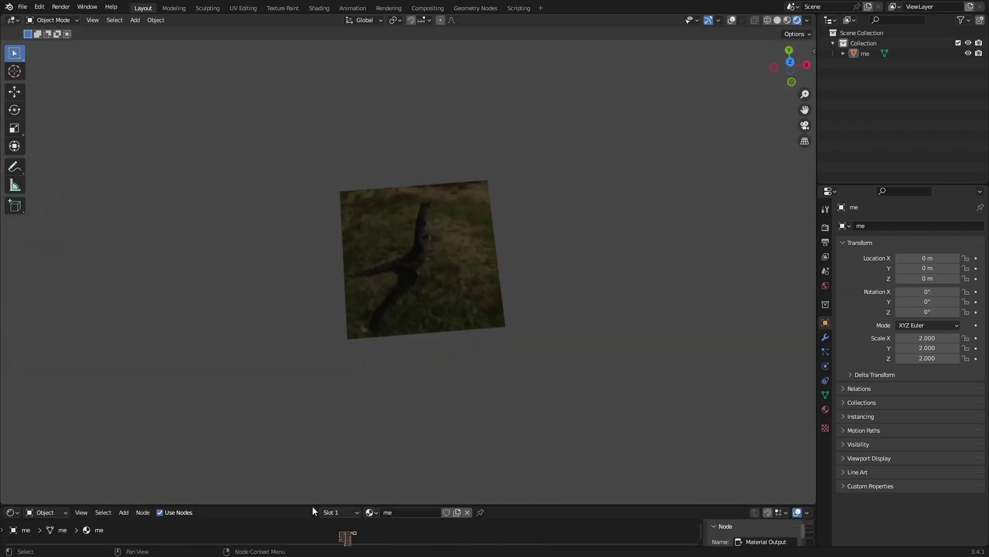
Enlarge the shader editor area and rename the plane's material to TV screen
drag(303, 505, 415, 253)
click(410, 261)
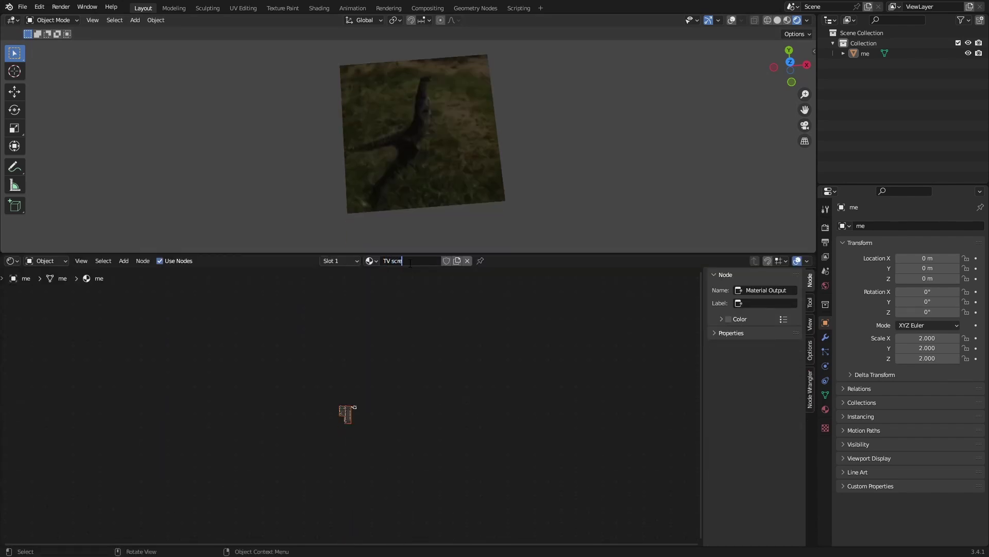
key(Return)
Move the me.mp4 image texture node slightly farther from the Principled BSDF and check its source options
scroll(369, 348, up, 10)
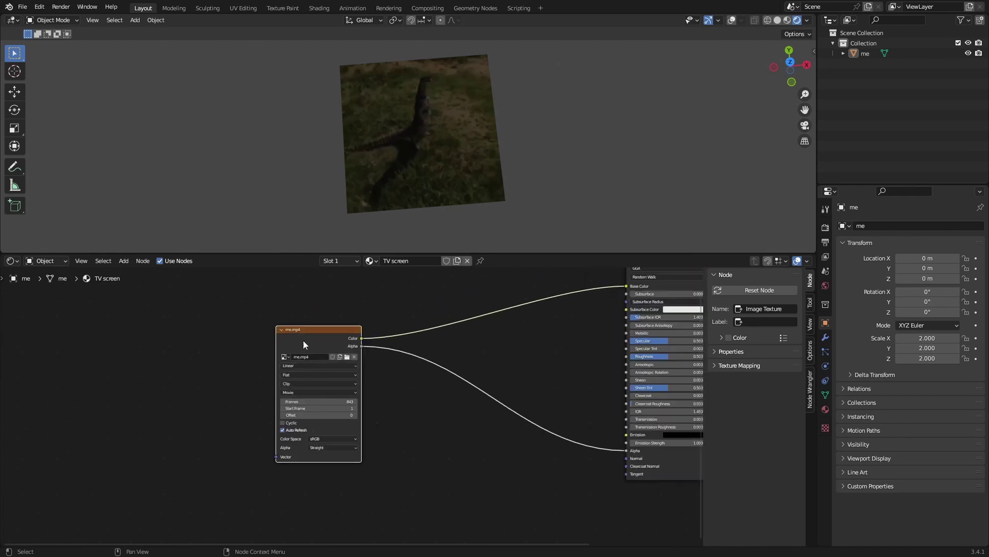
drag(317, 332, 285, 327)
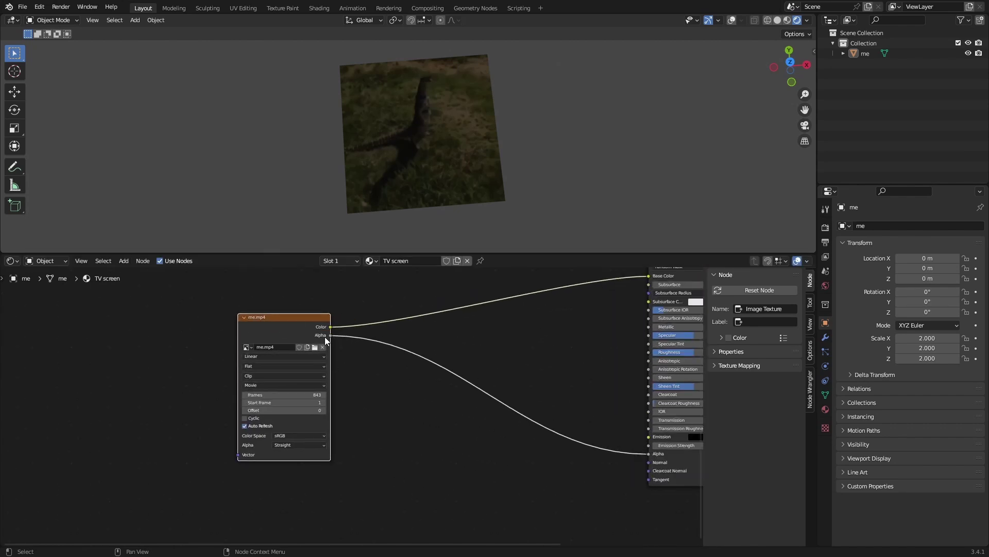
click(253, 384)
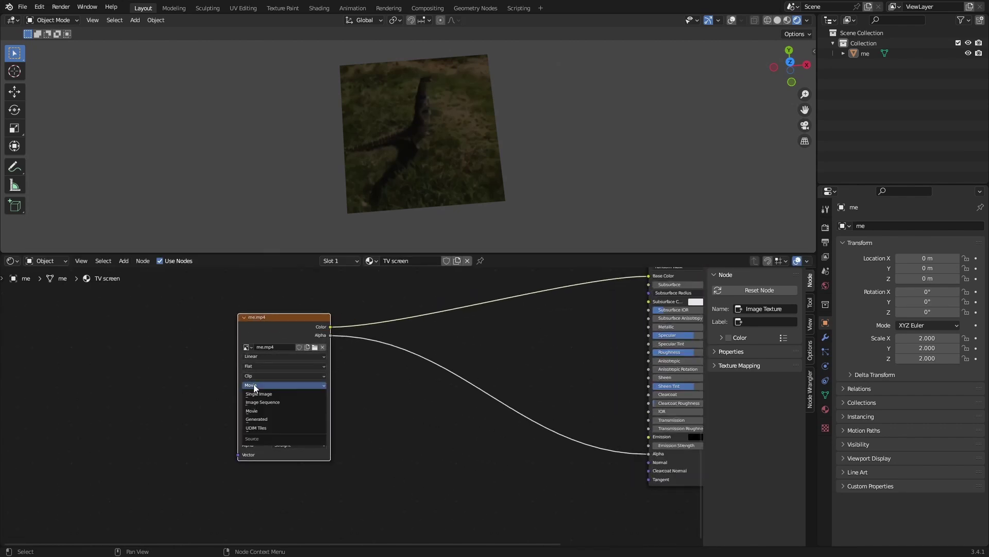
middle_drag(313, 395, 311, 386)
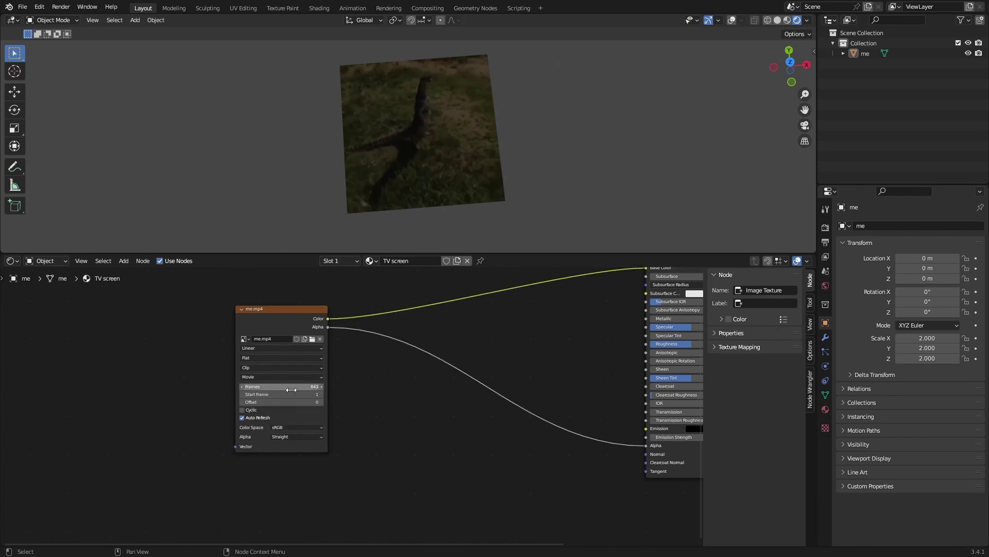
Set the scene's end frame to 843 to match the video's frame count
click(773, 201)
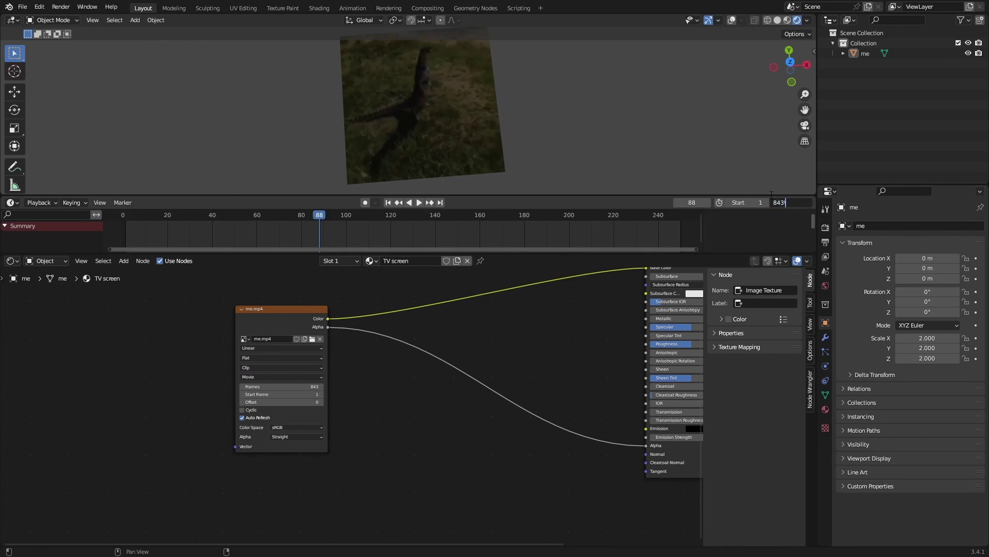
text(843)
key(Return)
scroll(610, 234, down, 5)
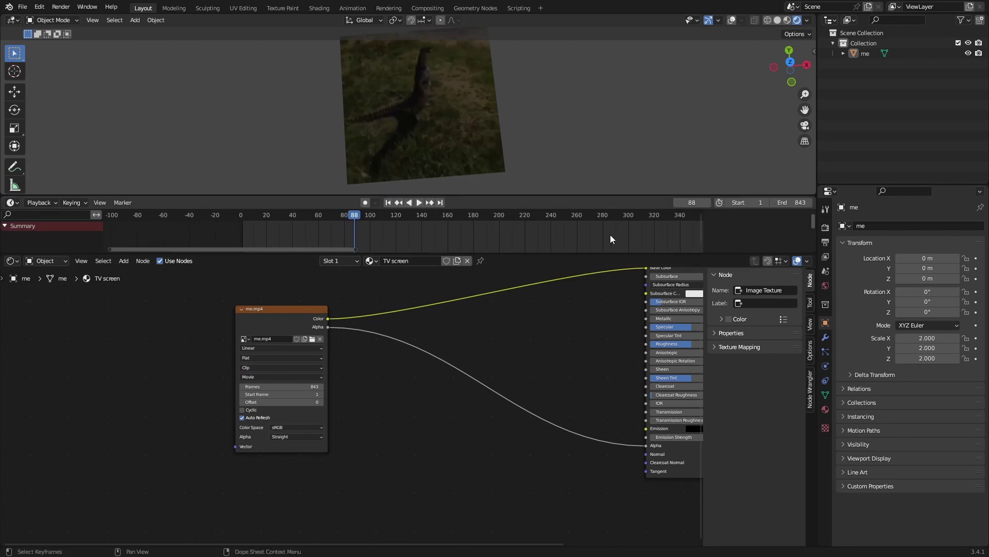
scroll(526, 231, up, 2)
Add a Texture Coordinate node and connect its Generated output to the image texture's Vector input
scroll(521, 231, down, 1)
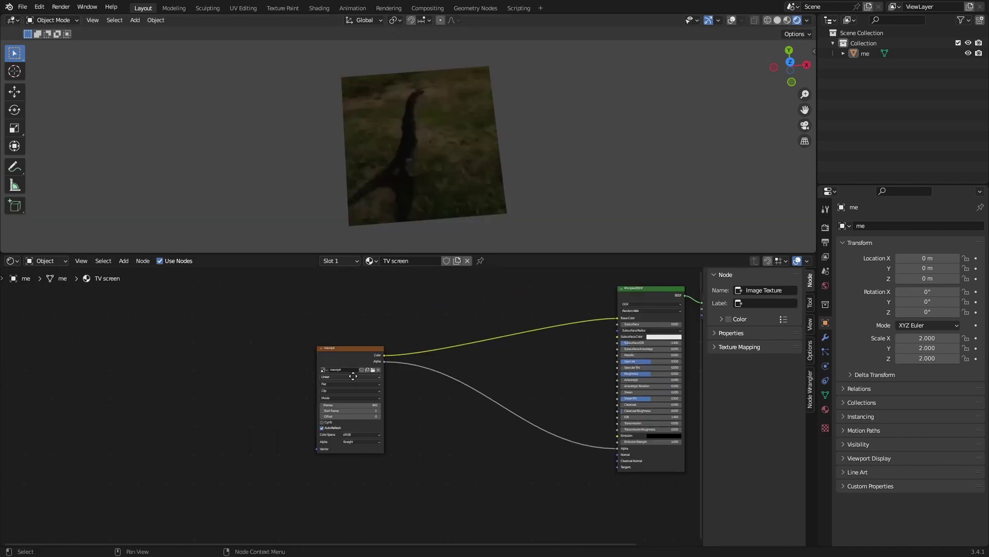
scroll(295, 328, up, 1)
key(shift+a)
click(290, 316)
text(texture)
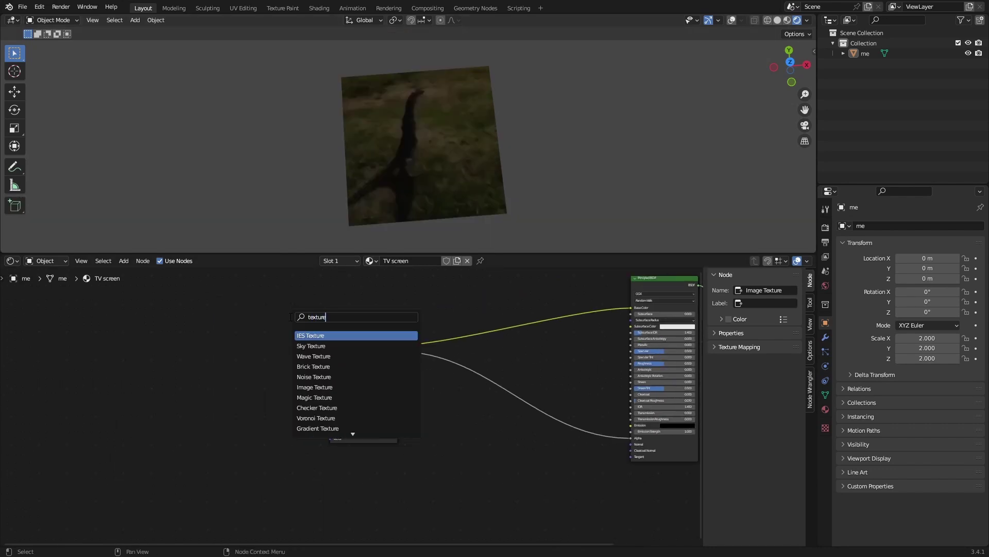
click(234, 343)
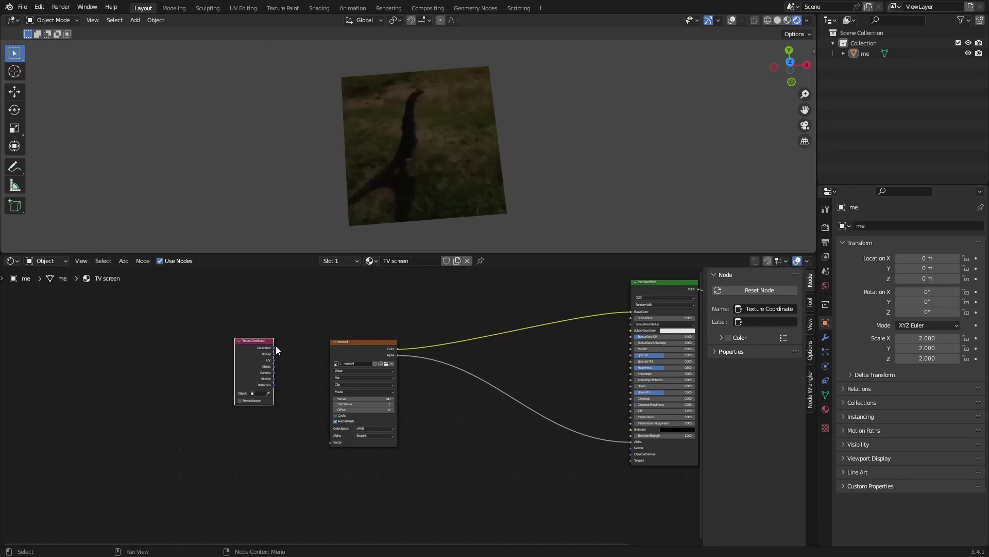
drag(275, 347, 321, 398)
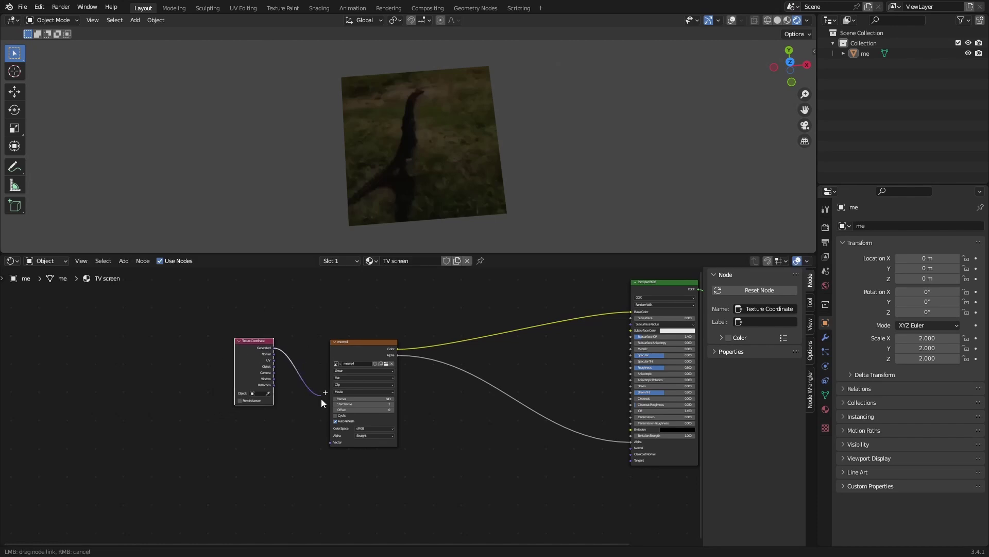
drag(328, 445, 327, 445)
Place the Texture Coordinate node close beside the image texture node and select both nodes
middle_drag(287, 369, 289, 395)
drag(260, 381, 297, 388)
click(296, 389)
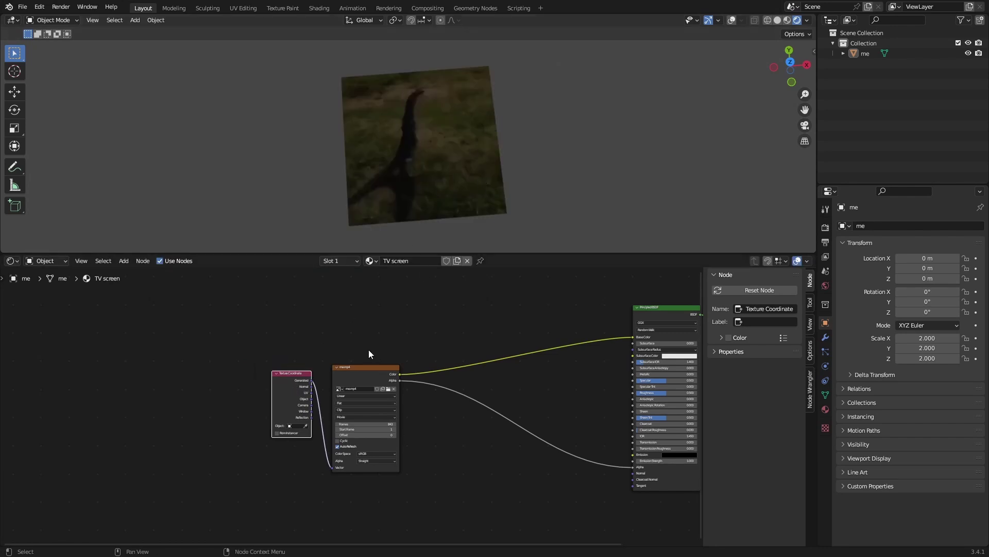
drag(362, 372, 360, 378)
drag(362, 519, 304, 407)
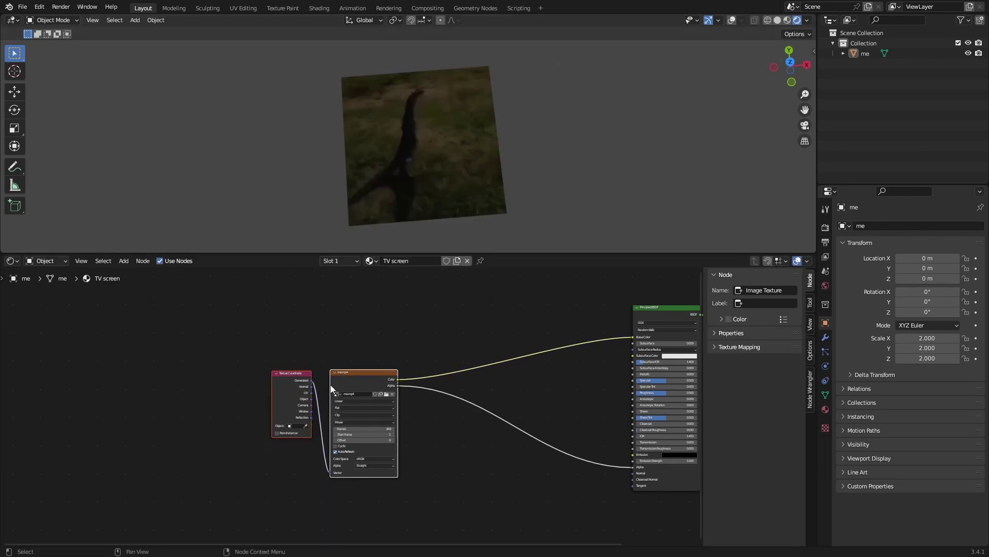
Cut the image texture's Color and Alpha links and delete the Principled BSDF node
ctrl+right_drag(418, 275, 428, 419)
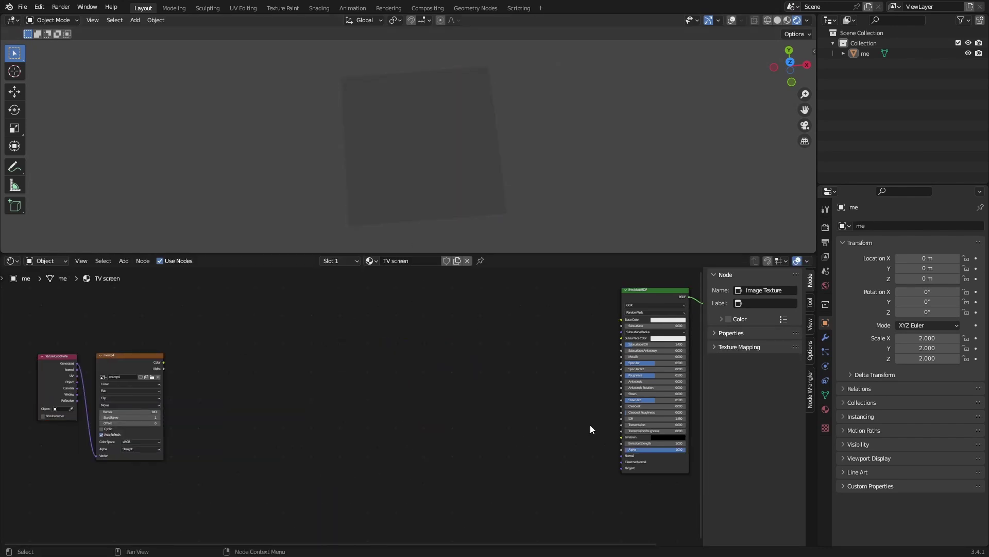
middle_drag(589, 425, 446, 462)
click(519, 336)
key(x)
Add an Emission shader before the Material Output and feed the image texture's Color into its Color input
key(shift+a)
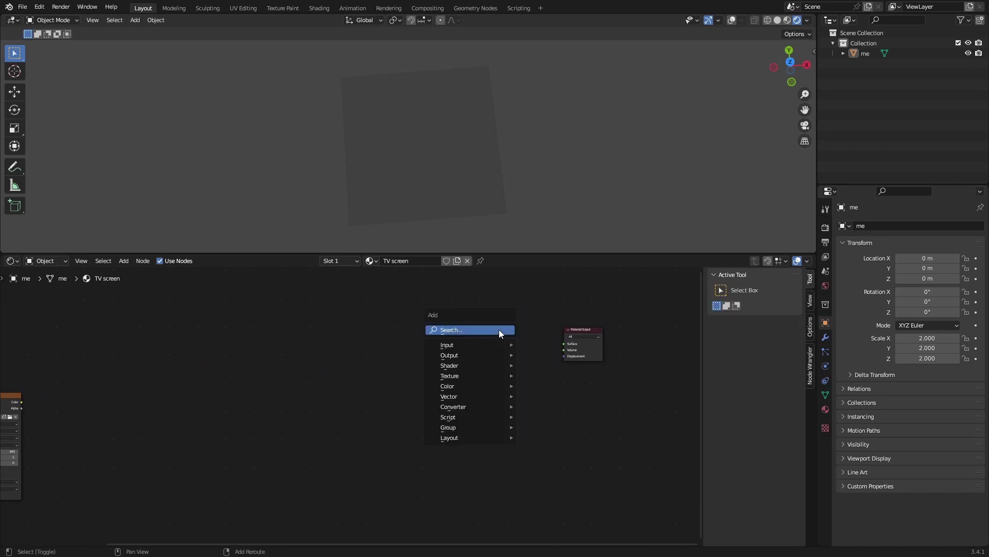
click(499, 329)
text(emis)
key(Return)
click(499, 330)
drag(21, 401, 508, 344)
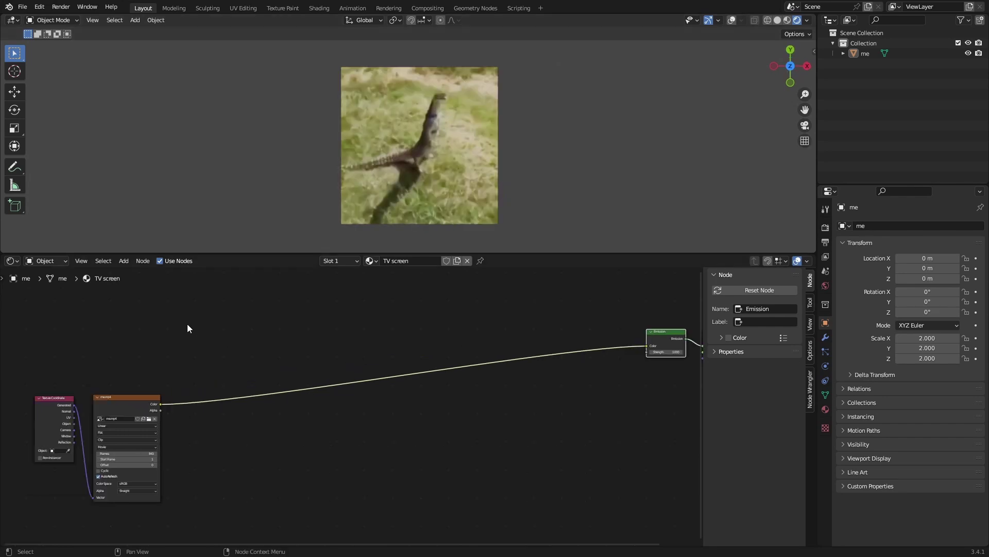
Add a Separate XYZ node above the image texture, fed by the Texture Coordinate node's Generated output
middle_drag(187, 324, 230, 342)
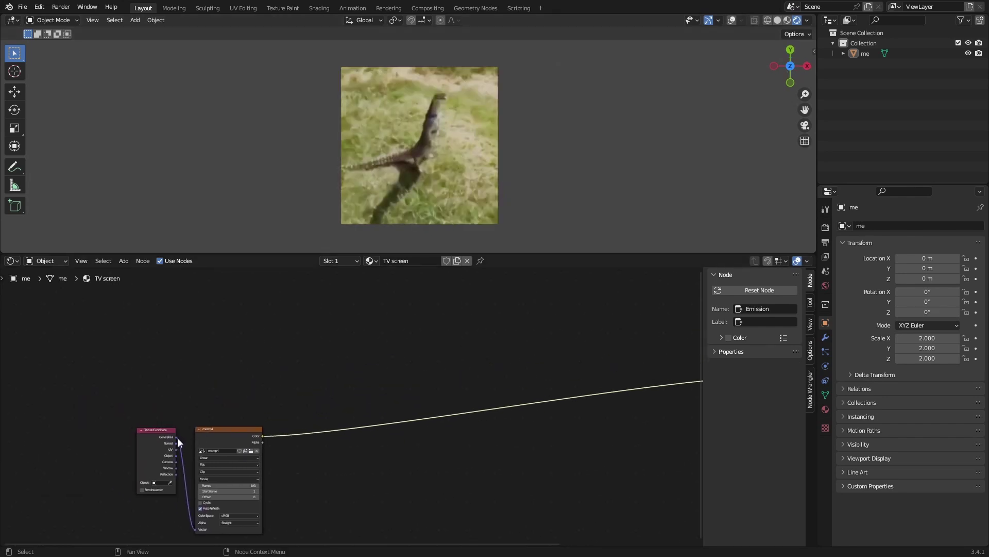
drag(178, 439, 226, 294)
text(sepa)
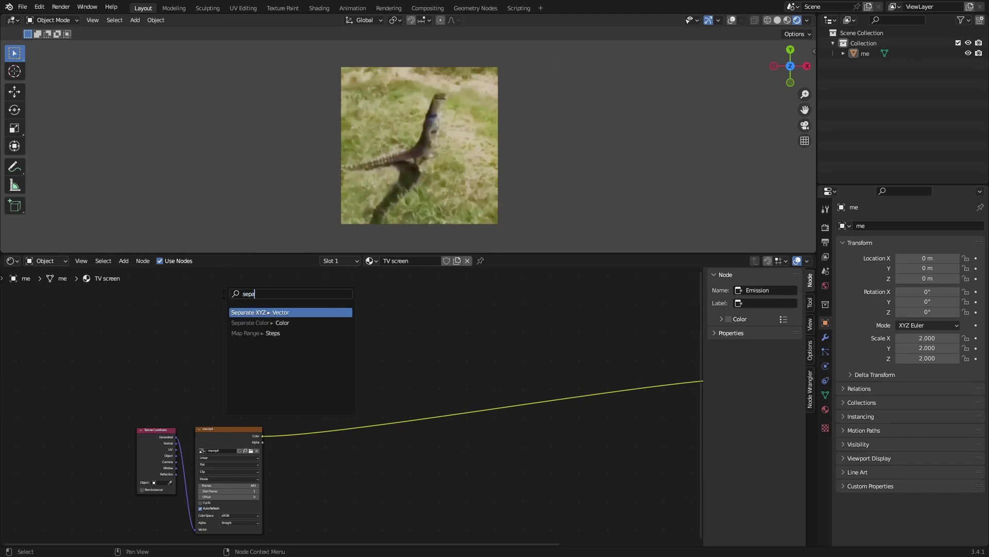
key(Return)
click(212, 296)
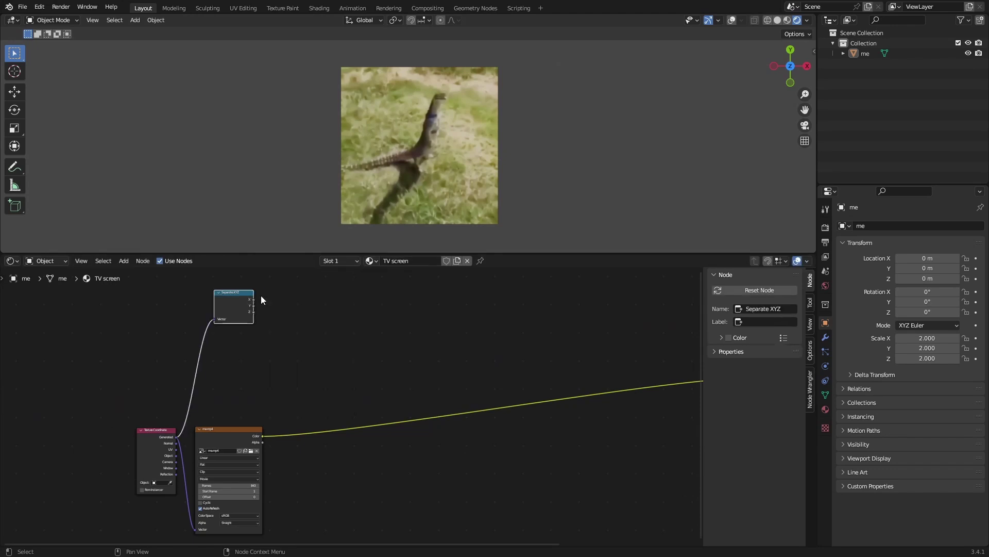
Feed the Separate XYZ node's X output into a new Multiply math node and set its multiplier to 100
drag(253, 299, 285, 297)
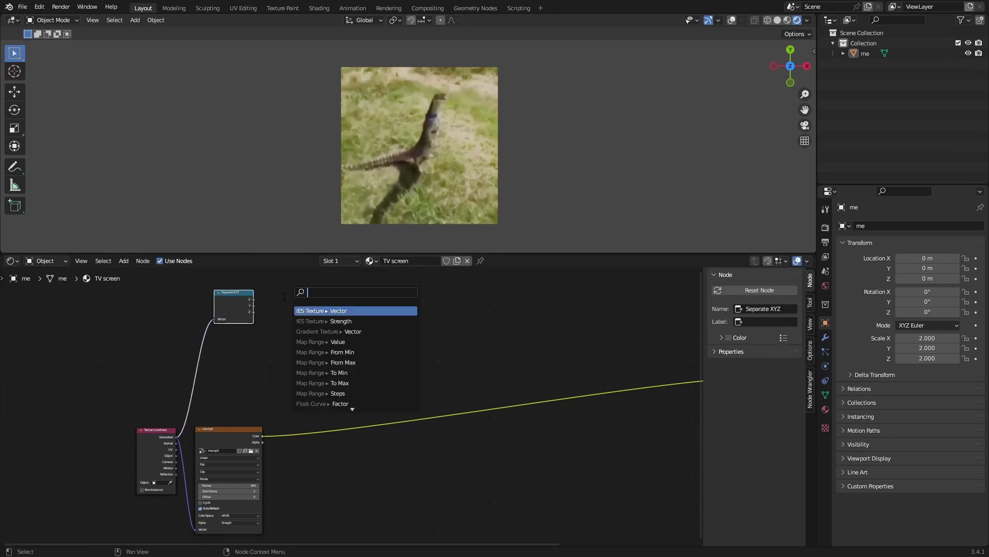
text(mul)
key(Return)
click(283, 297)
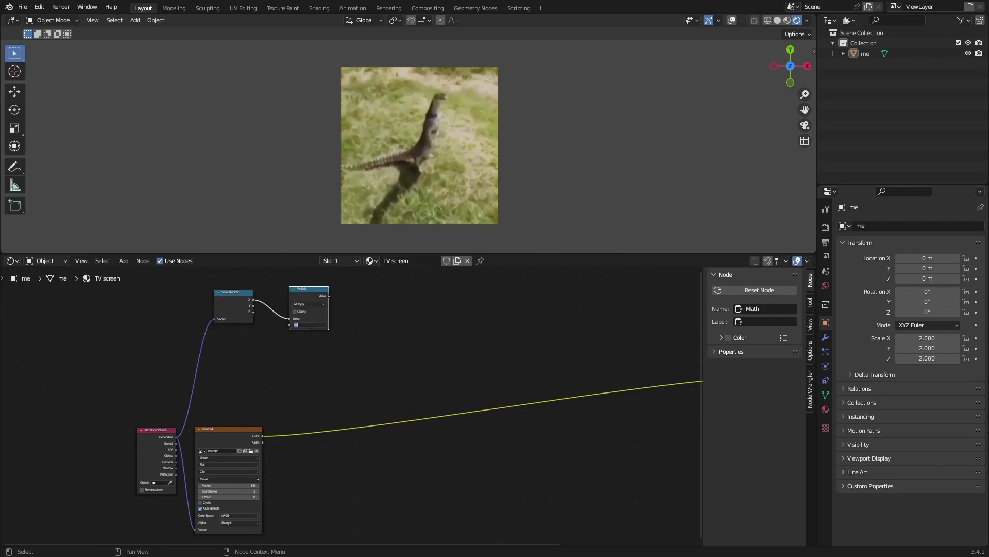
click(311, 324)
text(1000)
key(Return)
scroll(295, 315, up, 3)
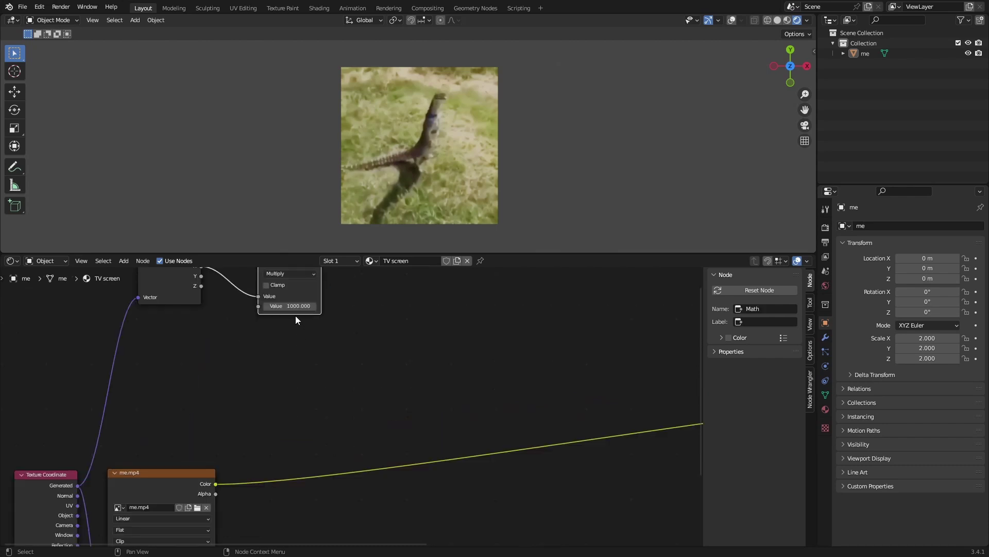
click(291, 306)
key(Return)
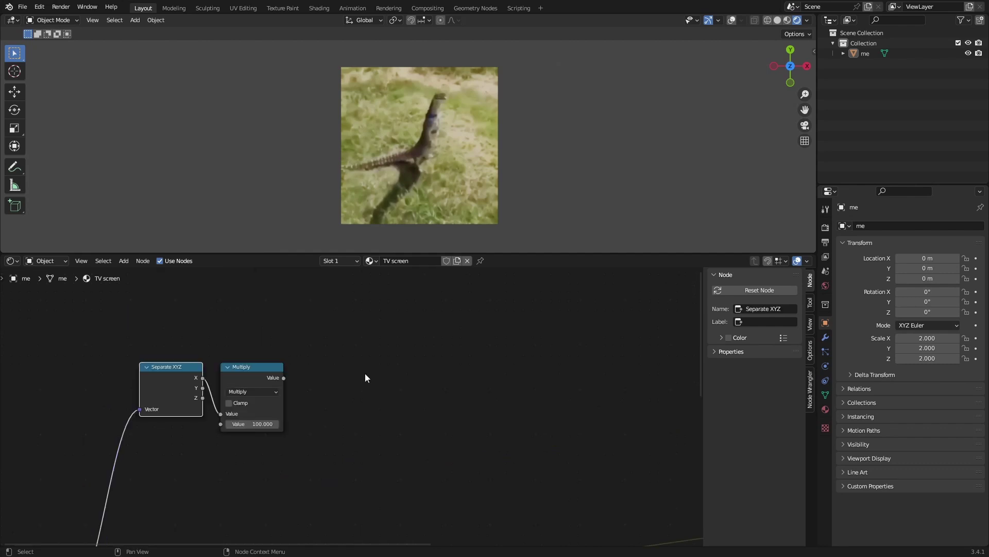
Connect the Multiply node's output to a new Modulo math node and set its second value to 1
drag(283, 378, 338, 382)
text(modulo)
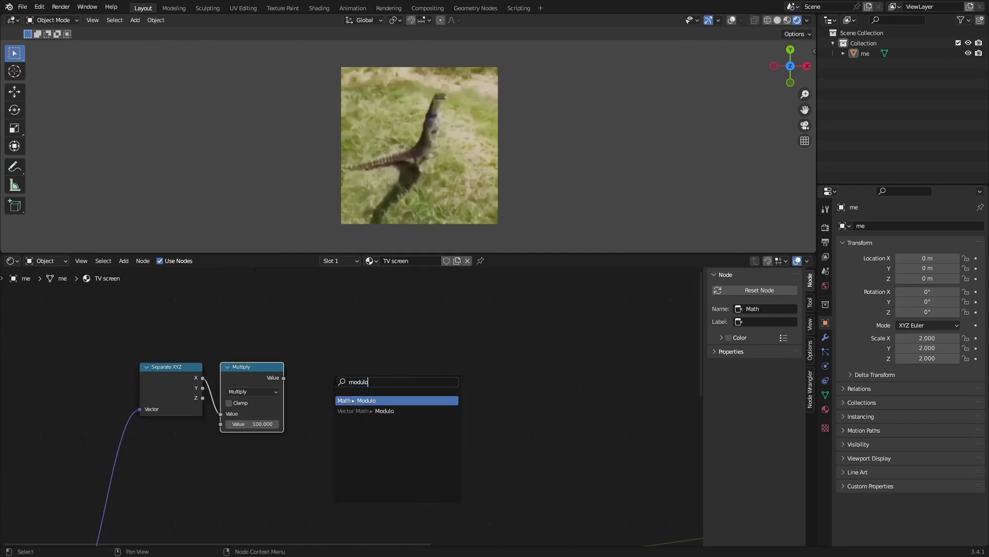
key(Return)
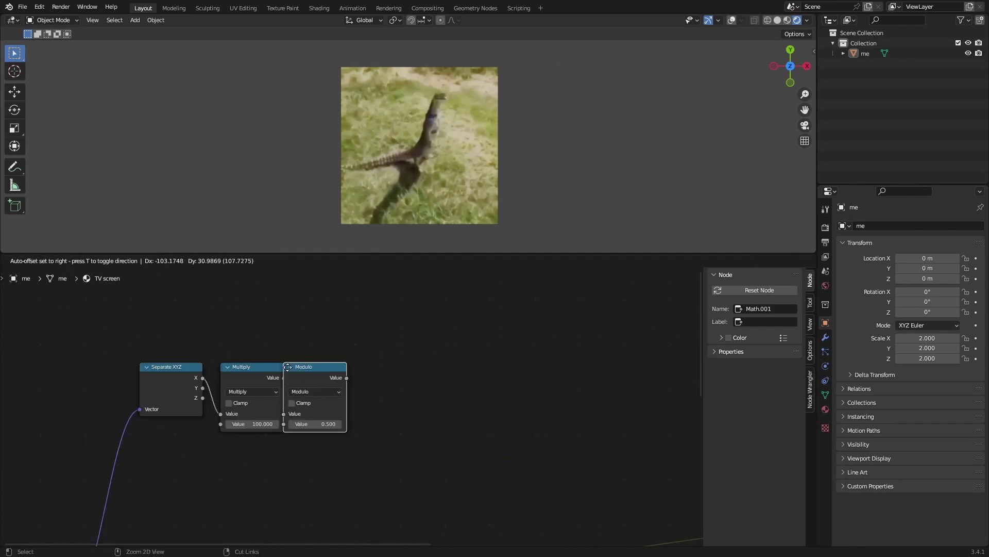
click(311, 372)
scroll(360, 414, down, 1)
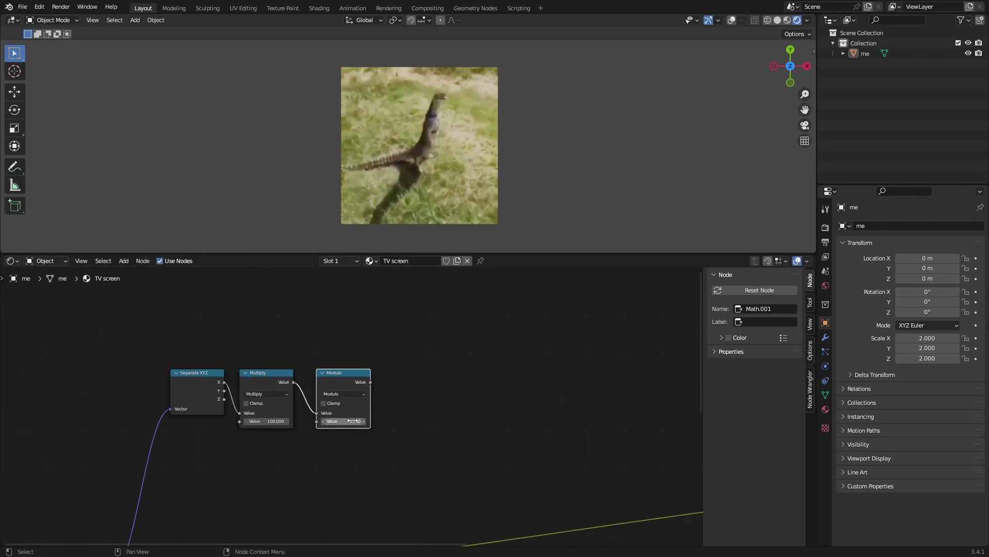
click(353, 421)
text(1)
key(Return)
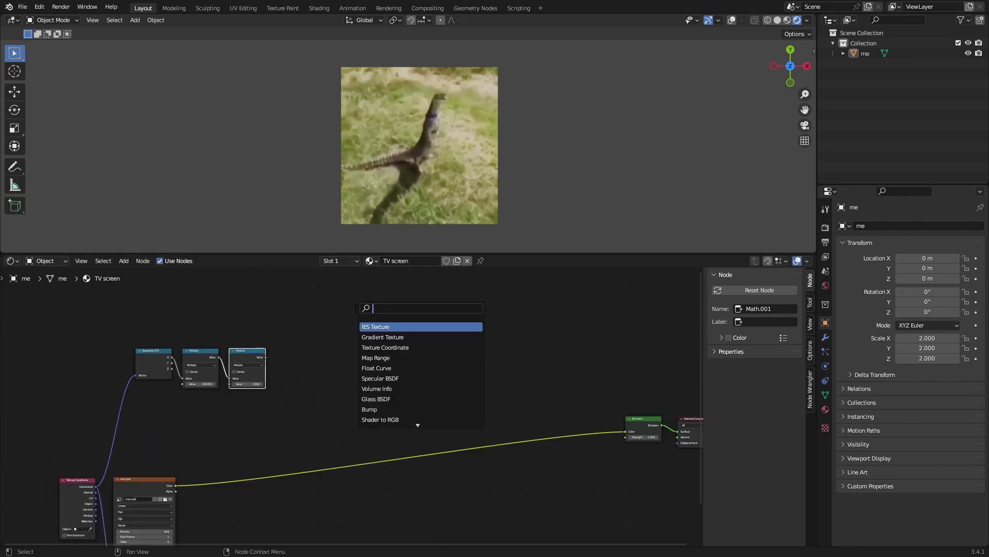
Add three ColorRamp nodes stacked beyond the Modulo node and set each one's interpolation to Constant
text(color)
key(Return)
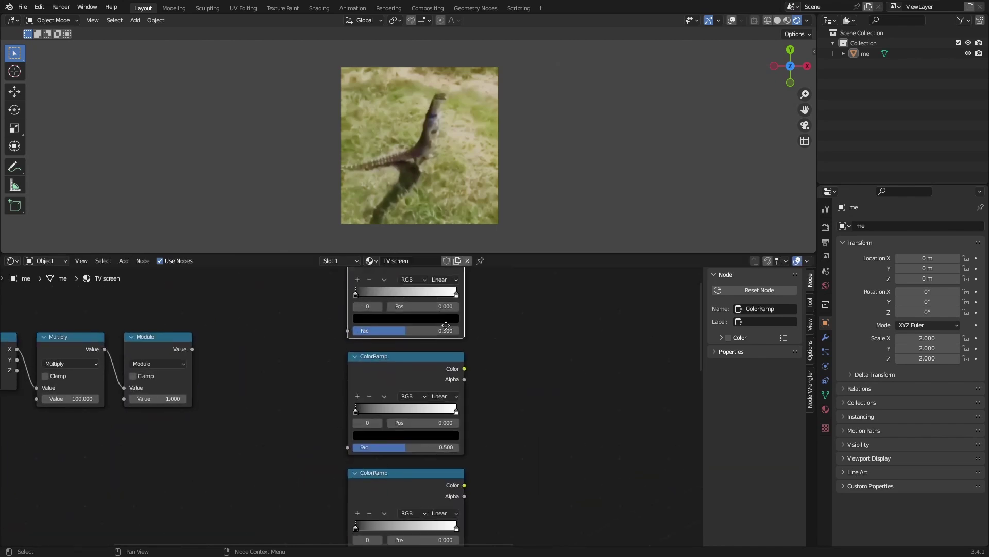
middle_drag(446, 325, 436, 345)
click(431, 299)
click(437, 354)
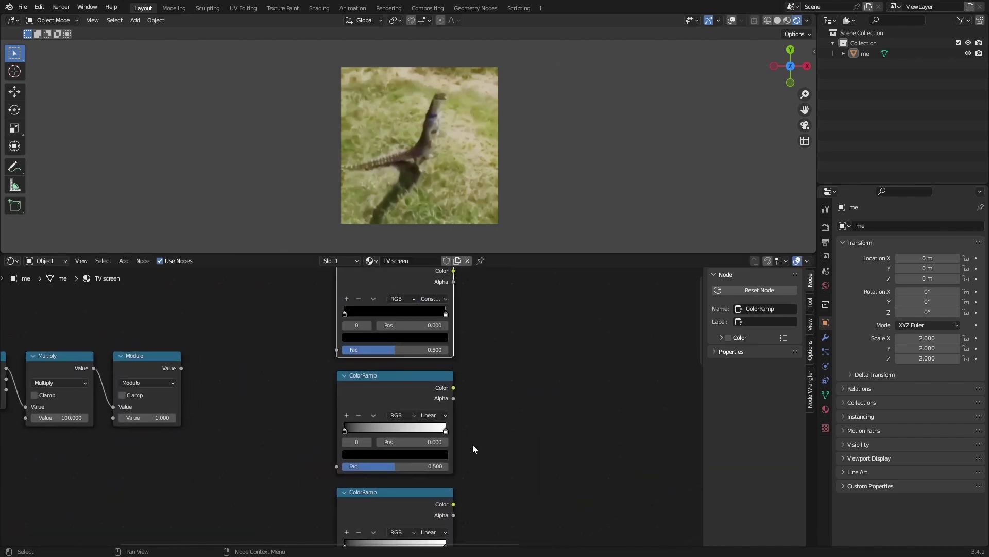
middle_drag(472, 446, 450, 371)
click(424, 339)
click(417, 393)
click(419, 457)
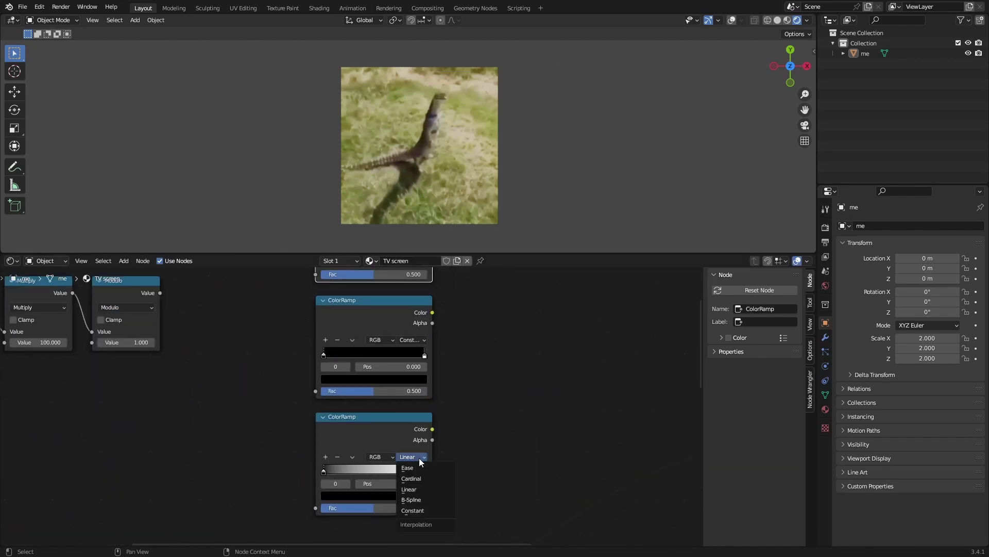
click(418, 510)
In the uppermost ColorRamp, put the white stop at 0 and the black stop at 1/3
shift+scroll(375, 366, up, 5)
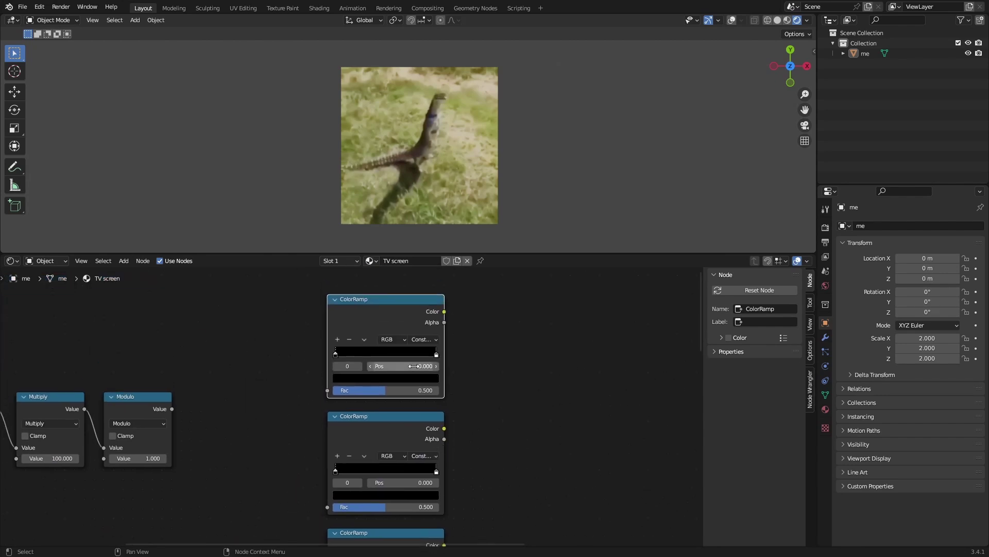
click(437, 353)
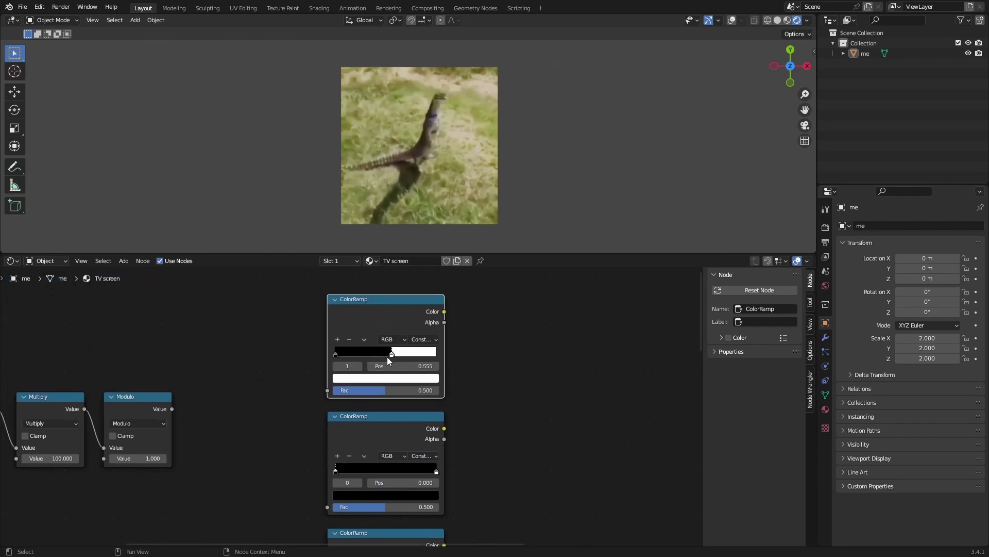
drag(335, 355, 386, 354)
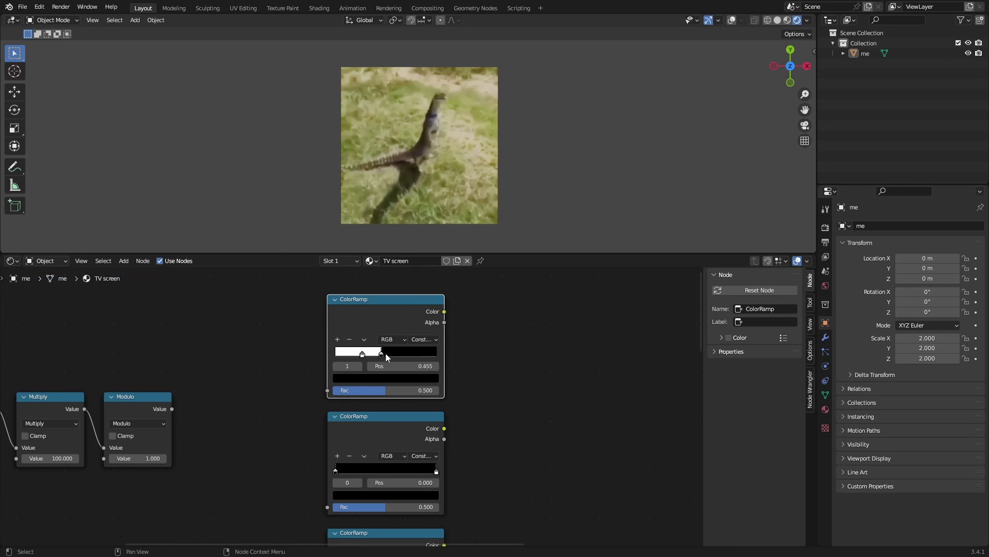
click(355, 355)
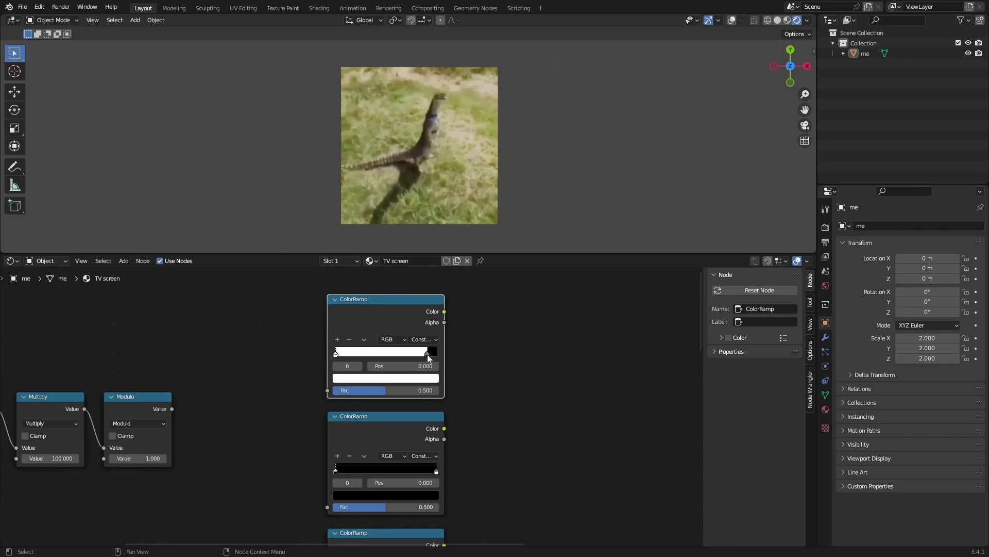
drag(428, 354, 377, 354)
click(407, 364)
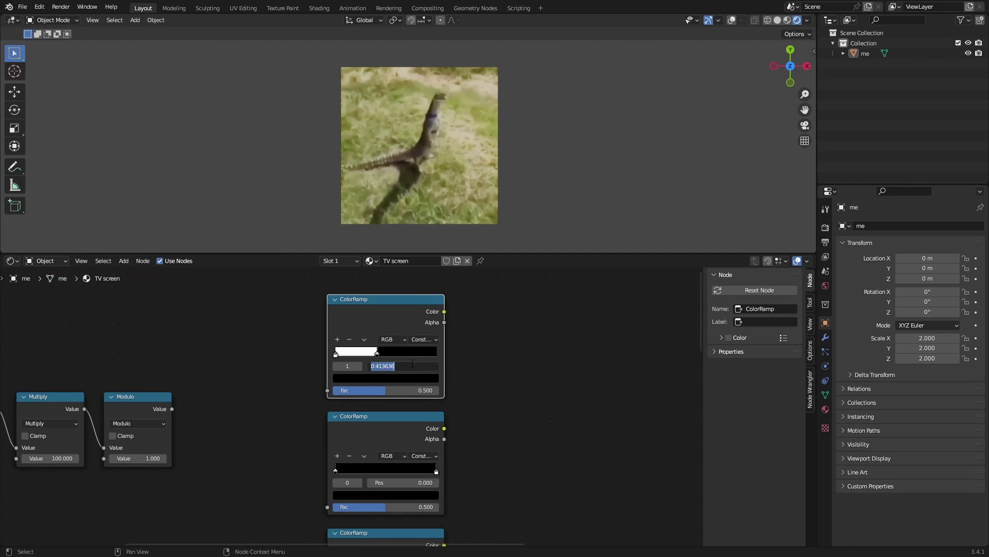
text(1/3)
key(Return)
click(384, 366)
click(454, 354)
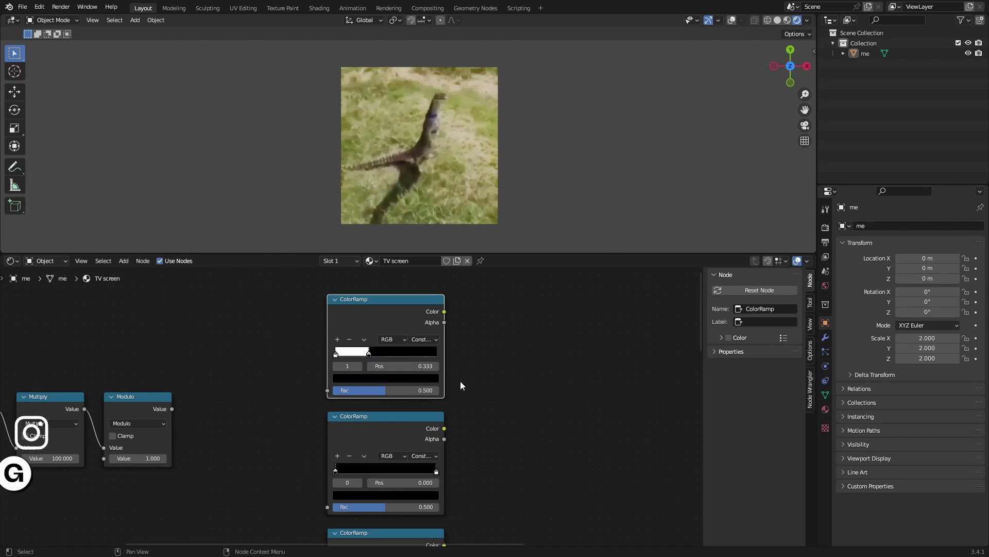
In the middle ColorRamp, set the white stop's position to 1/3 and the black stop's position to 2/3
middle_drag(444, 401, 440, 347)
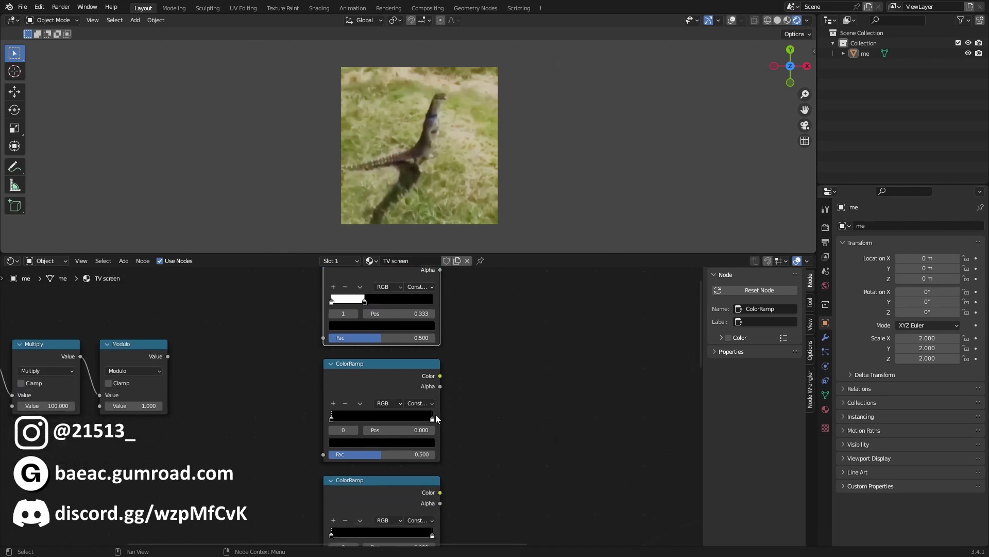
drag(433, 418, 370, 422)
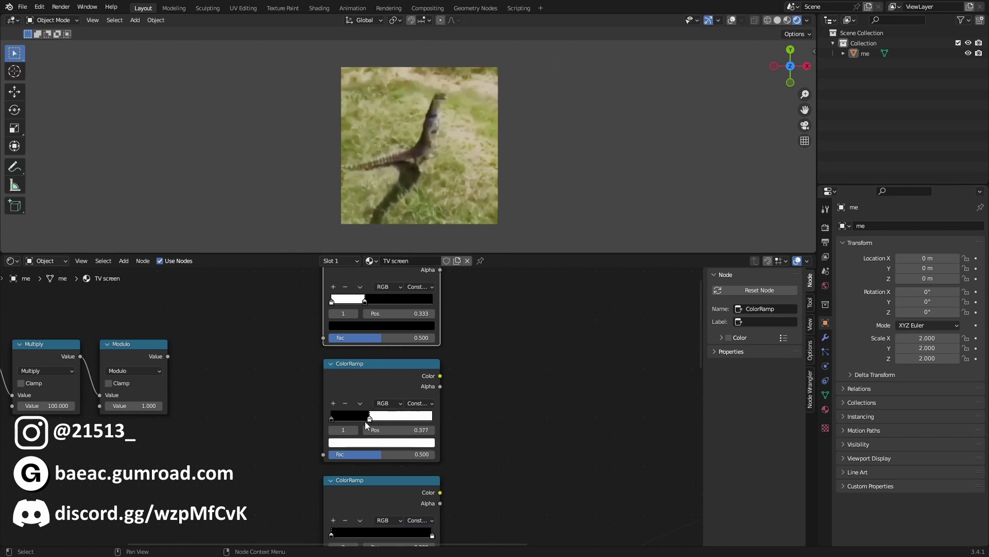
click(399, 429)
text(1)
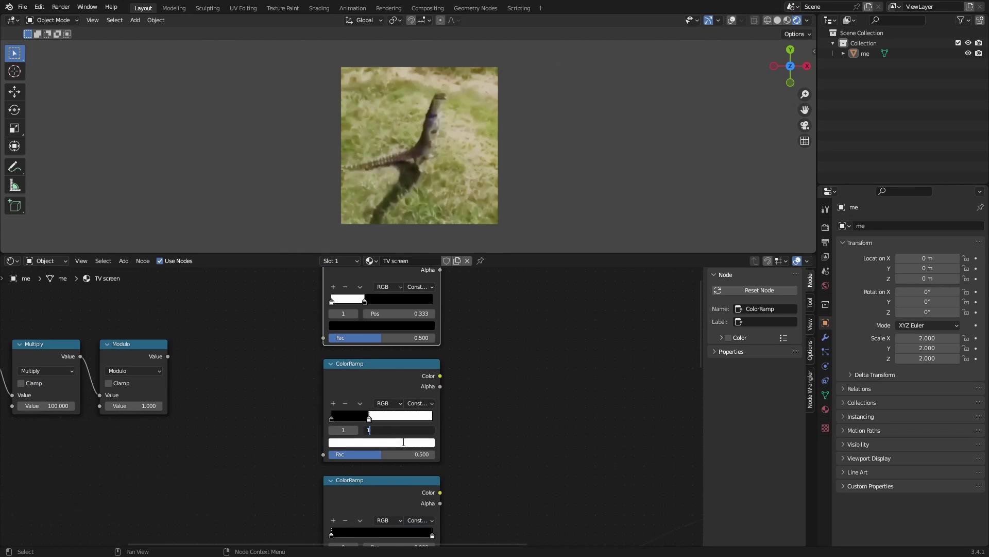
text(/3)
key(Return)
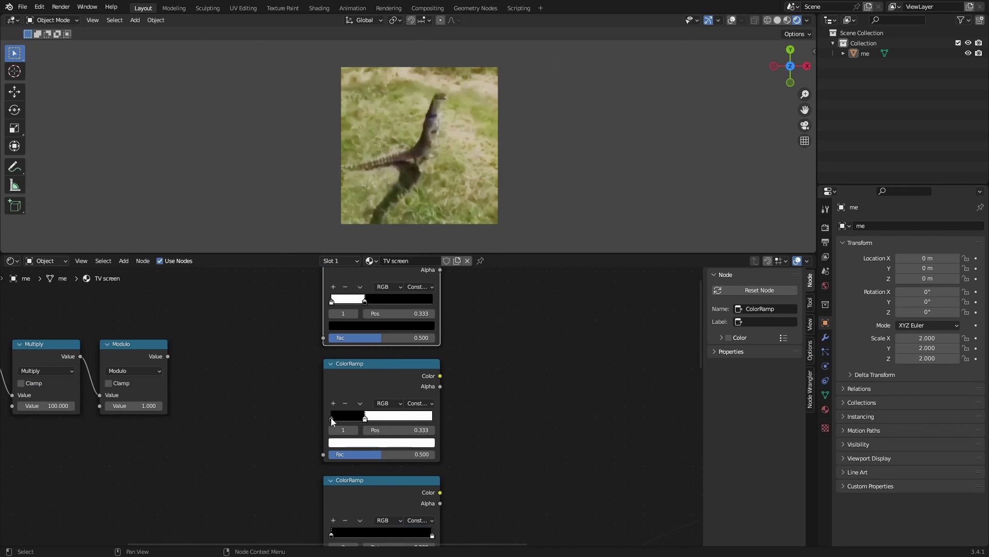
click(332, 418)
click(421, 430)
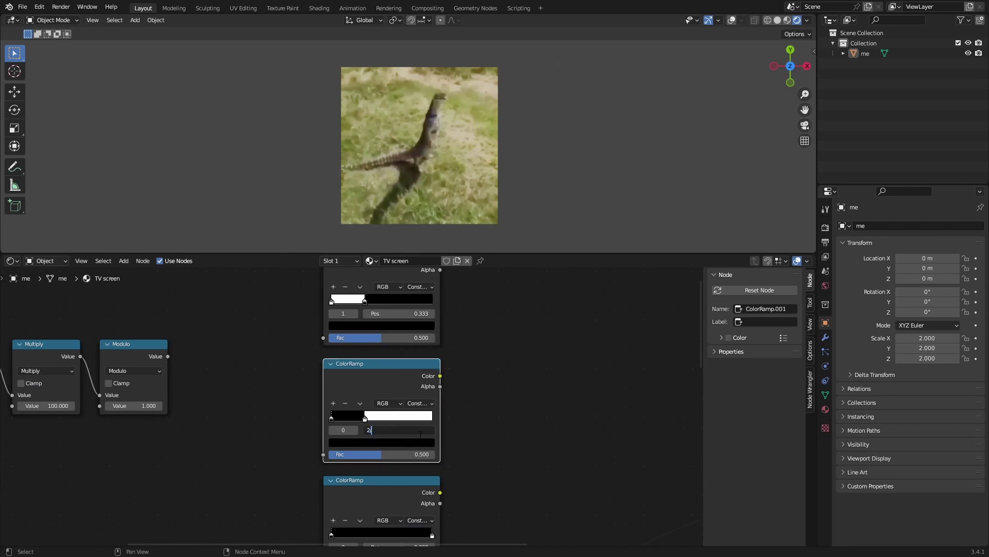
text(2/3)
key(Return)
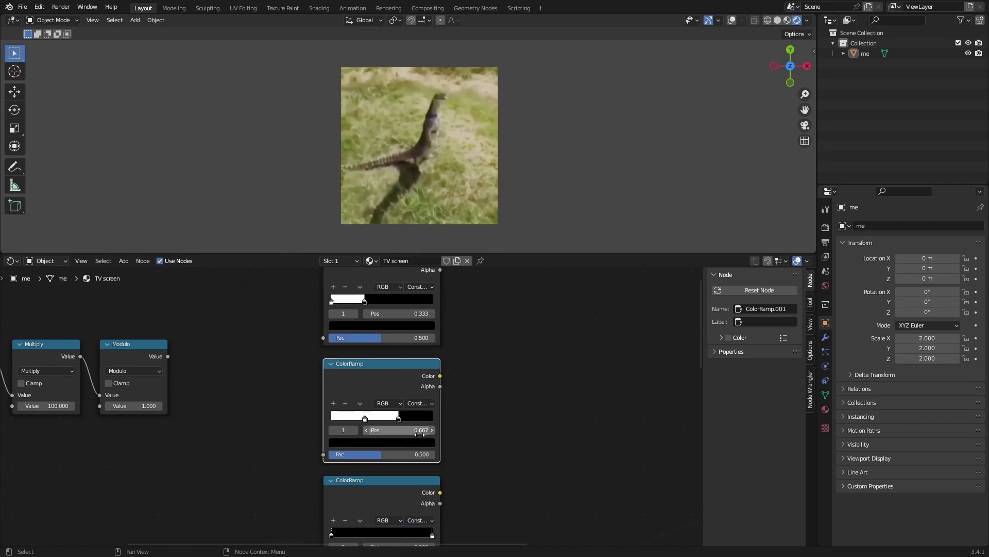
Add a third stop to the middle ColorRamp at position 0 and colour it black
click(333, 403)
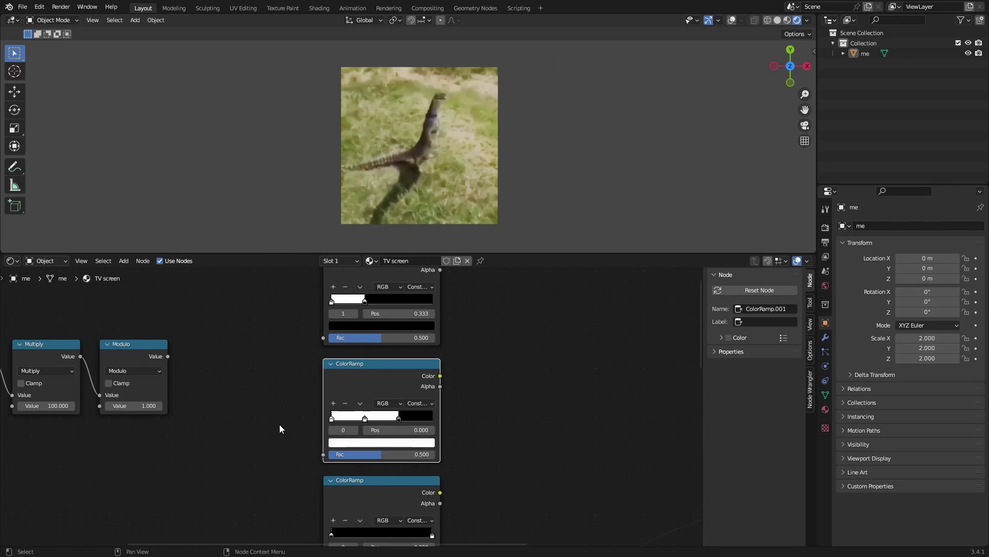
click(418, 429)
key(Return)
click(381, 443)
drag(417, 342, 417, 363)
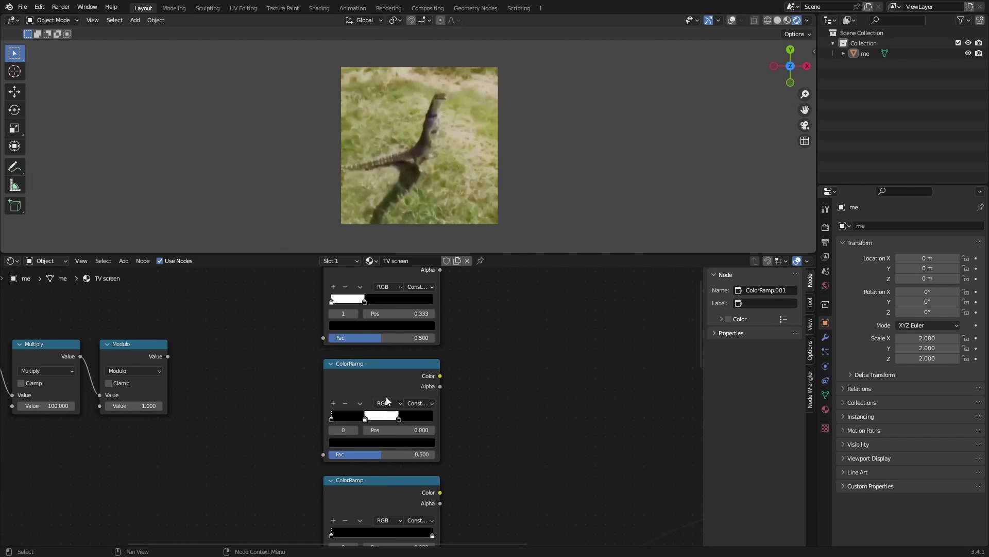
Set the white stop of the lowest ColorRamp to position 2/3
scroll(386, 402, up, 1)
middle_drag(387, 411, 393, 346)
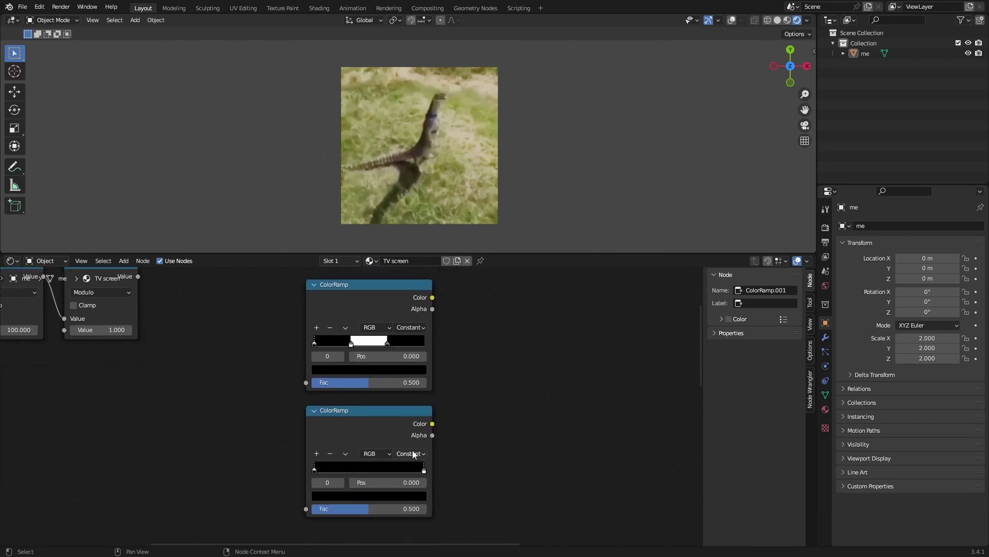
click(424, 471)
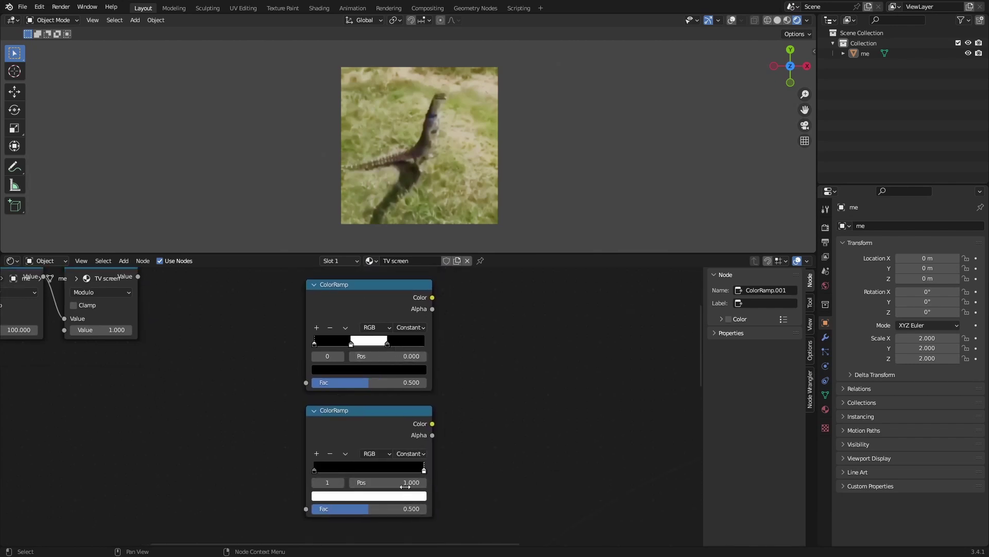
click(405, 484)
text(2/3)
key(Return)
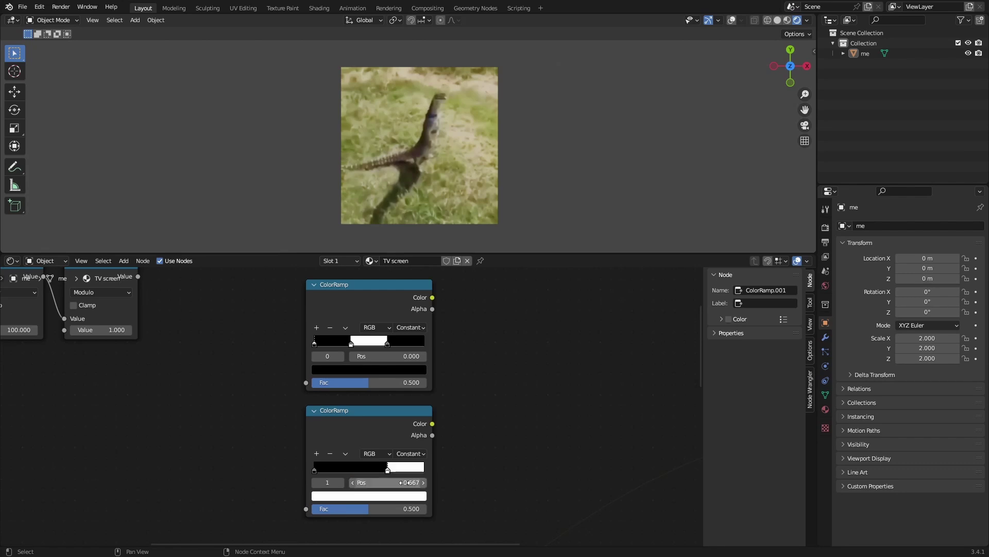
Connect the Modulo node's output to the Fac input of all three ColorRamp nodes
scroll(405, 482, down, 2)
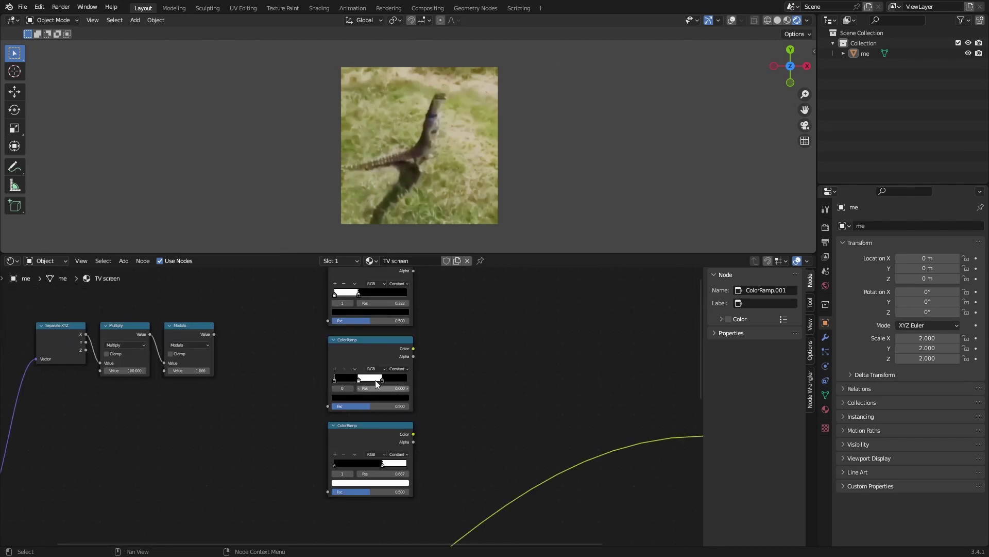
middle_drag(309, 384, 362, 443)
drag(268, 395, 383, 383)
middle_drag(306, 399, 267, 334)
Add a Multiply math node fed by the uppermost ColorRamp's Color output
text(multi)
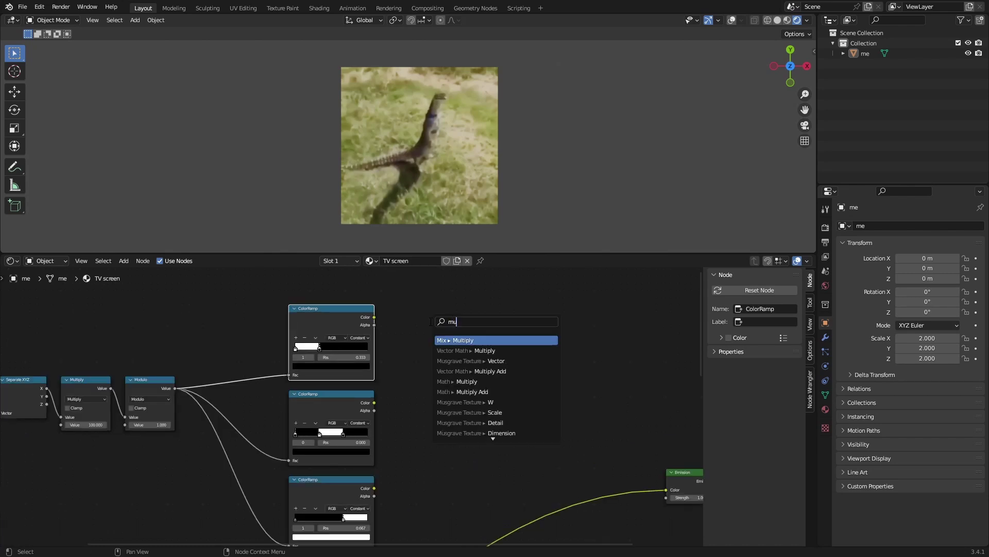
click(467, 371)
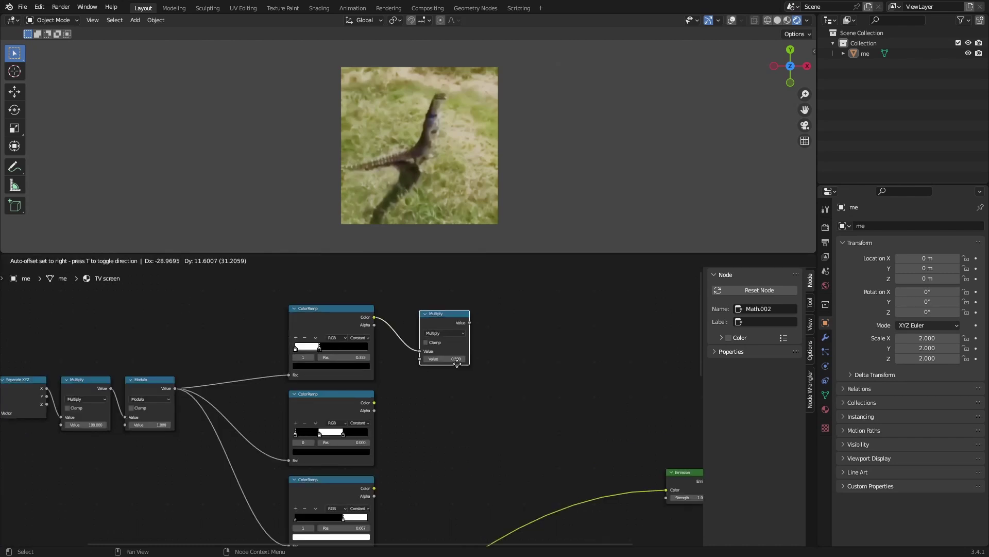
click(453, 358)
middle_drag(423, 400, 409, 370)
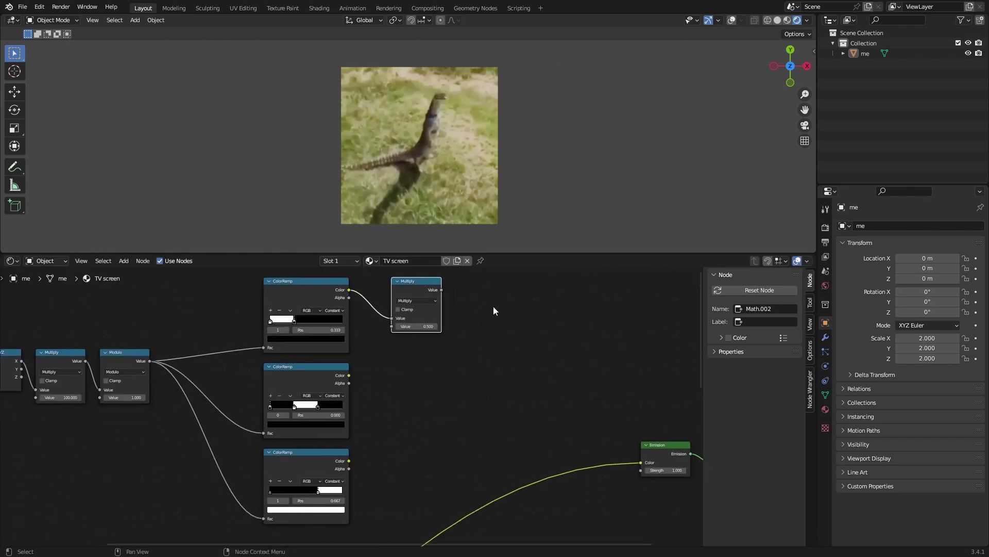
Duplicate the Multiply node twice, placing the copies beside the middle and lowest ColorRamp nodes
key(shift+d)
click(494, 392)
key(shift+d)
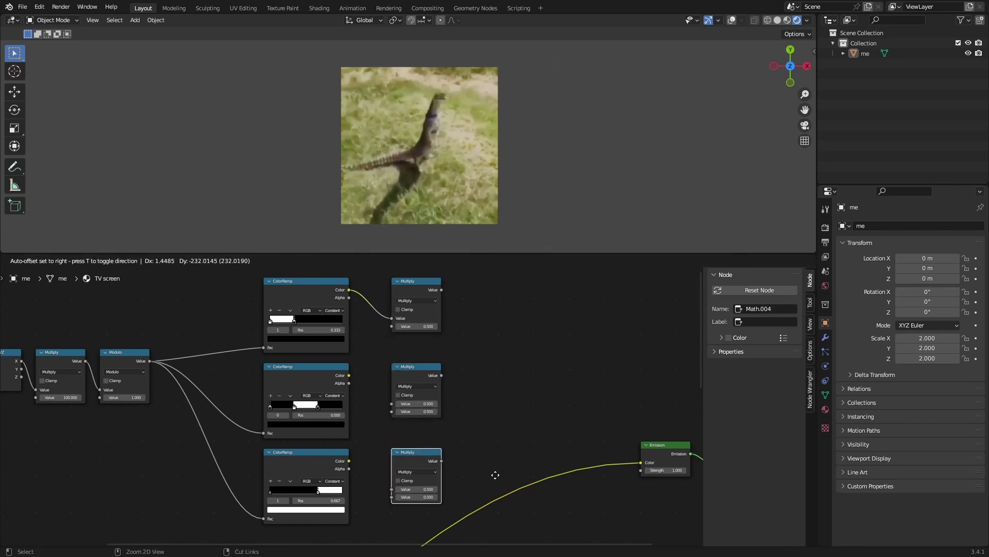
click(495, 473)
Move the me.mp4 Image Texture node up next to the Texture Coordinate node
middle_drag(358, 490, 396, 420)
scroll(382, 428, down, 4)
middle_drag(275, 458, 369, 340)
middle_drag(216, 375, 216, 315)
drag(215, 443, 227, 287)
middle_drag(229, 319, 218, 452)
drag(200, 434, 192, 415)
middle_drag(212, 434, 280, 376)
scroll(279, 376, up, 6)
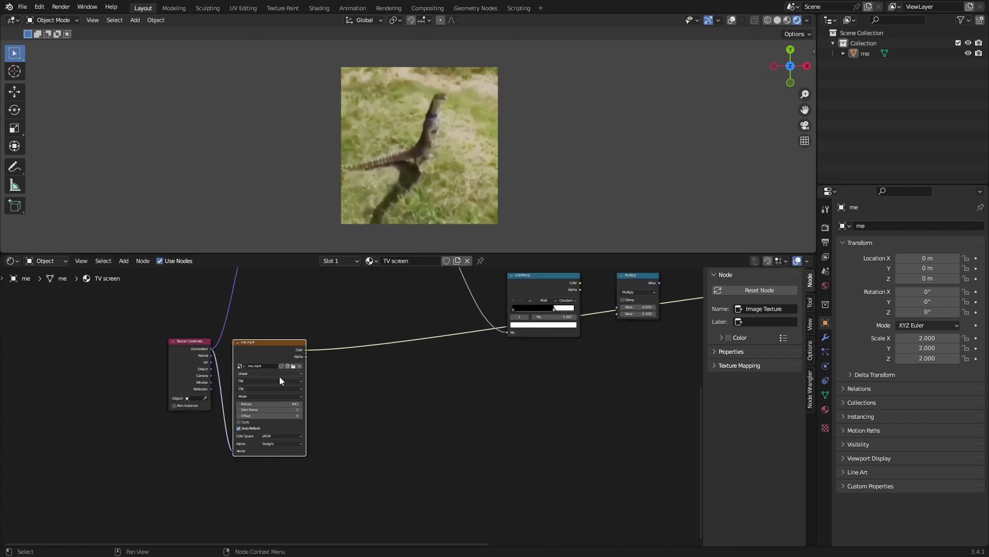
Insert a Separate Color node on the link after the me.mp4 Image Texture node's Color output
middle_drag(367, 340, 394, 366)
key(shift+a)
click(373, 327)
text(sepa)
key(Down)
key(Return)
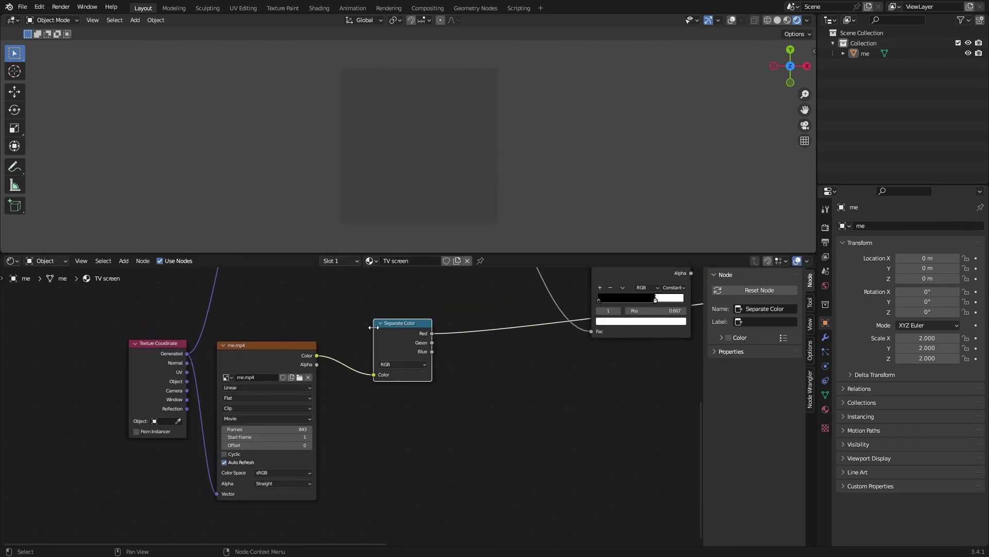
click(375, 371)
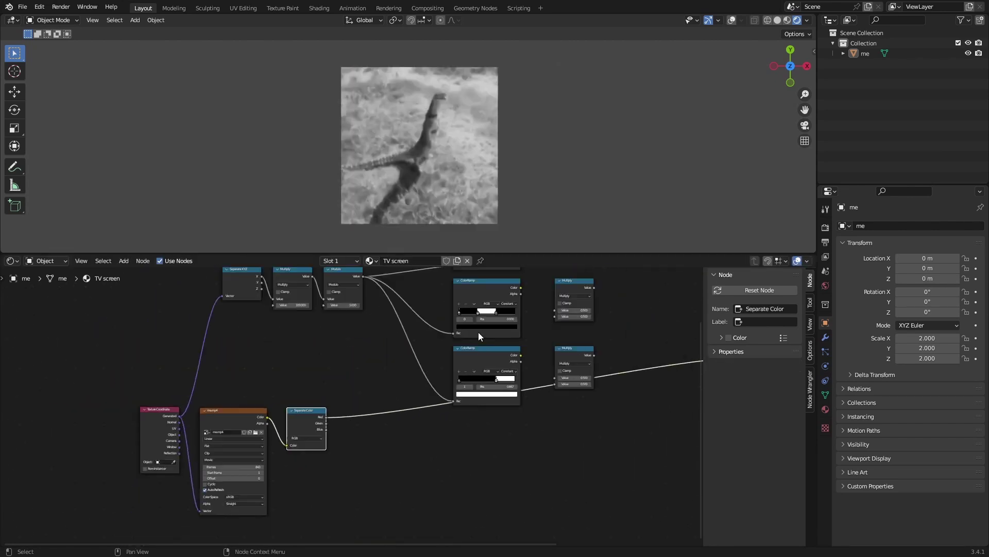
Connect Separate Color's Red, Green and Blue outputs to the second inputs of the upper, middle and lowest Multiply nodes respectively
scroll(479, 332, down, 2)
middle_drag(498, 303, 443, 386)
shift+scroll(320, 455, down, 2)
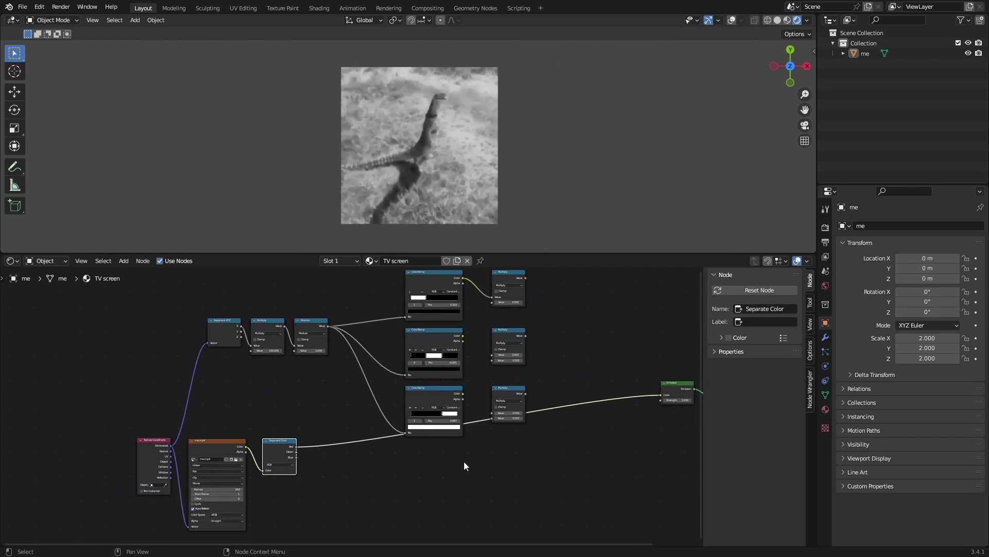
scroll(360, 451, up, 3)
scroll(342, 445, down, 2)
middle_drag(340, 440, 302, 453)
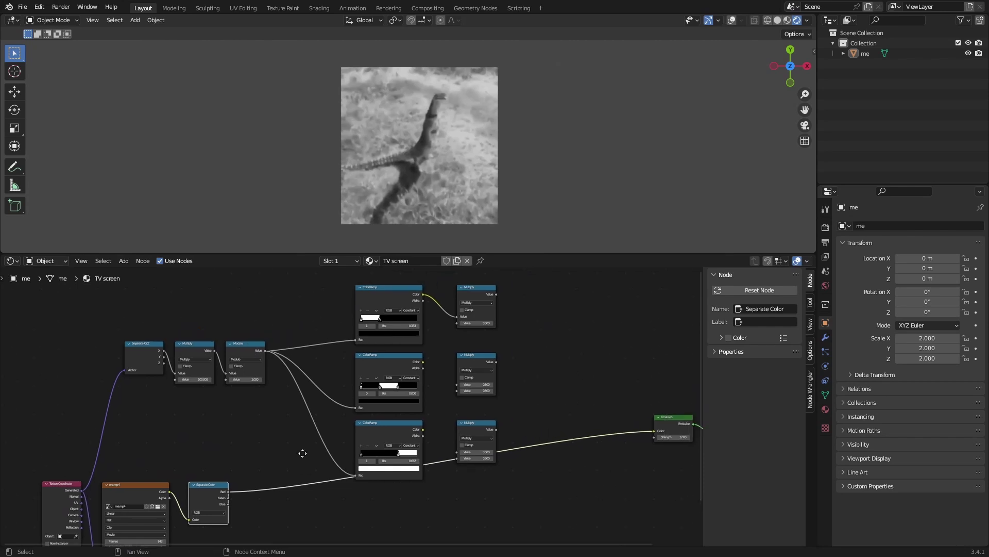
scroll(300, 450, down, 1)
drag(233, 487, 443, 330)
middle_drag(261, 486, 257, 466)
drag(228, 472, 436, 371)
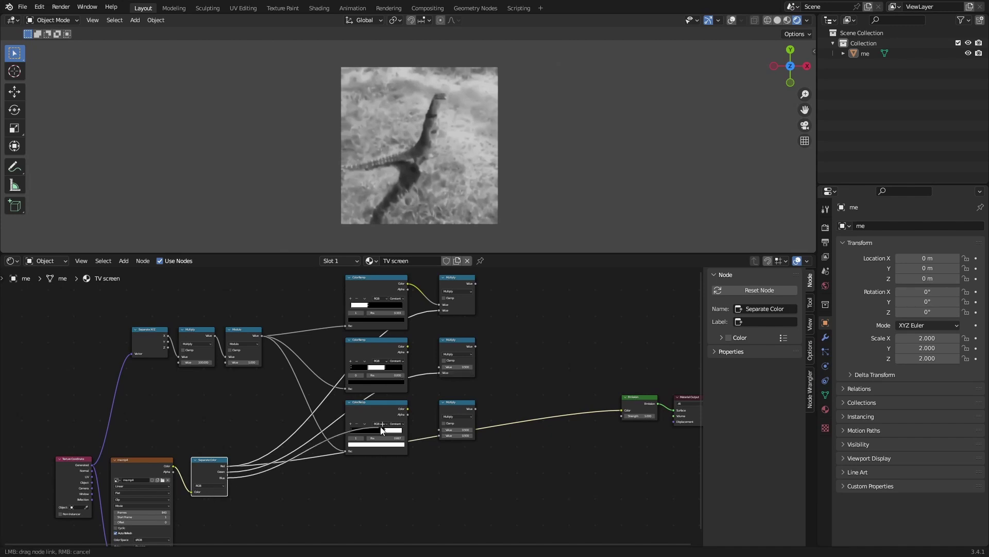
drag(439, 434, 440, 434)
Connect the Color outputs of the lowest and middle ColorRamp nodes to the first inputs of their adjacent Multiply nodes
middle_drag(440, 434, 411, 445)
scroll(378, 425, up, 4)
drag(382, 425, 426, 452)
middle_drag(413, 388, 396, 429)
drag(366, 379, 405, 406)
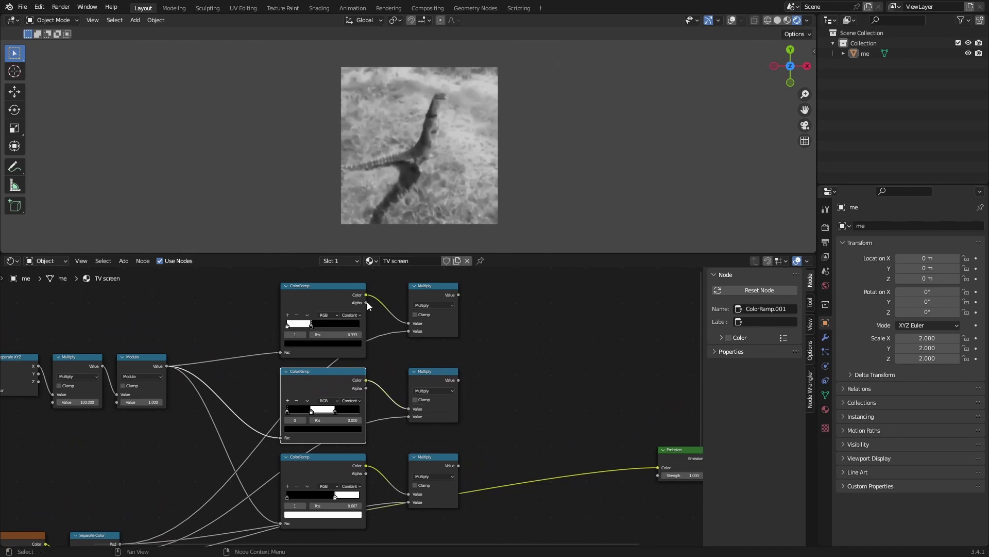
drag(366, 296, 373, 298)
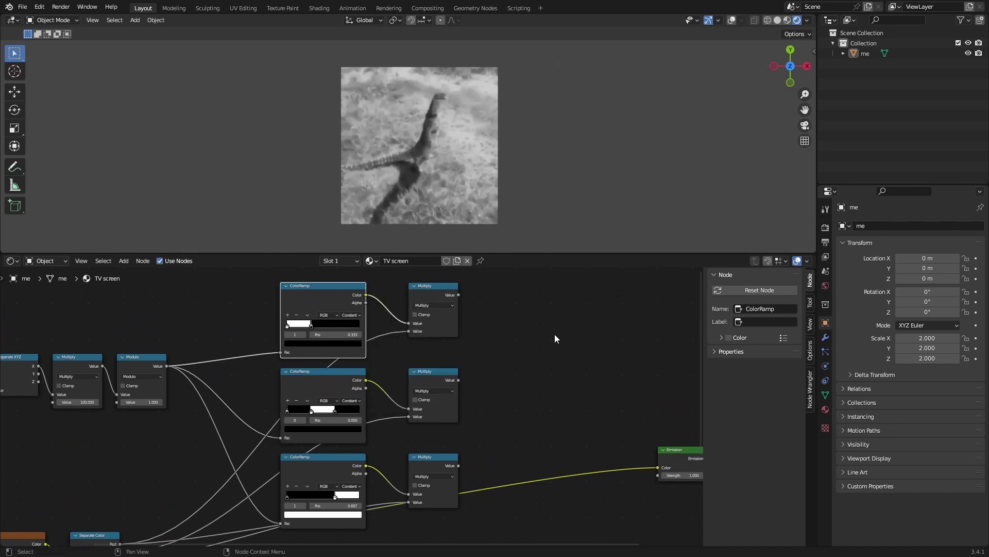
Preview the output of each of the three Multiply nodes in turn and examine the stripes on the plane
middle_drag(554, 339, 534, 337)
ctrl+shift+click(429, 295)
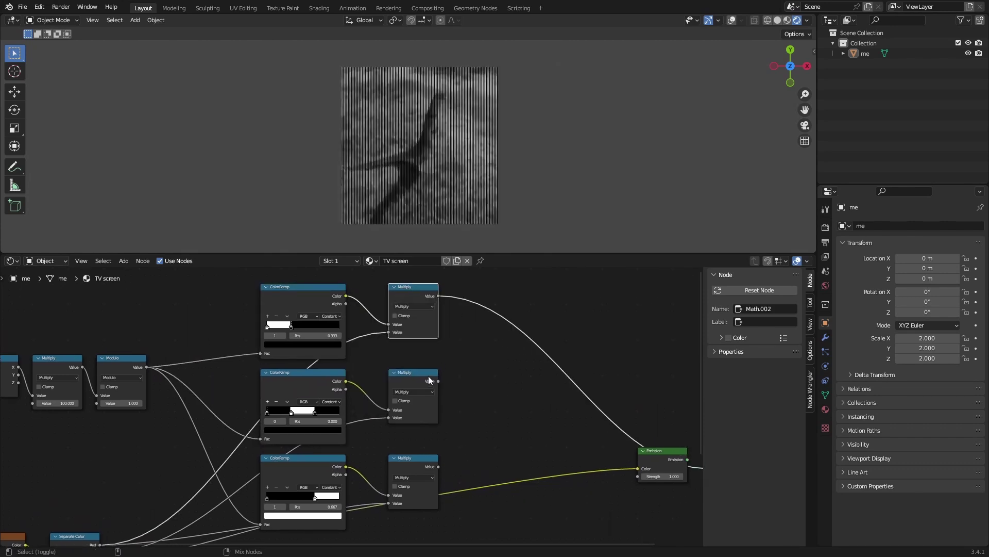
scroll(465, 163, up, 8)
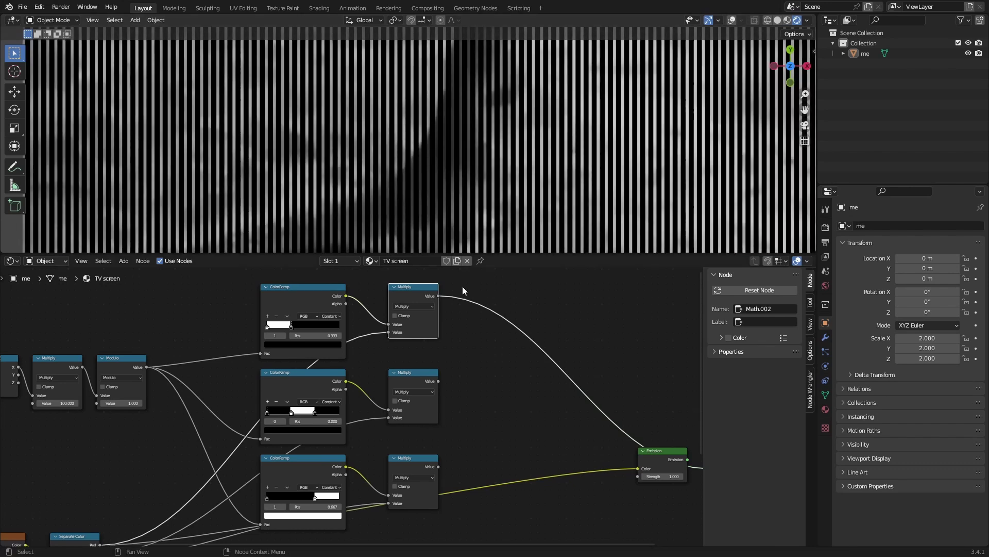
ctrl+shift+click(421, 378)
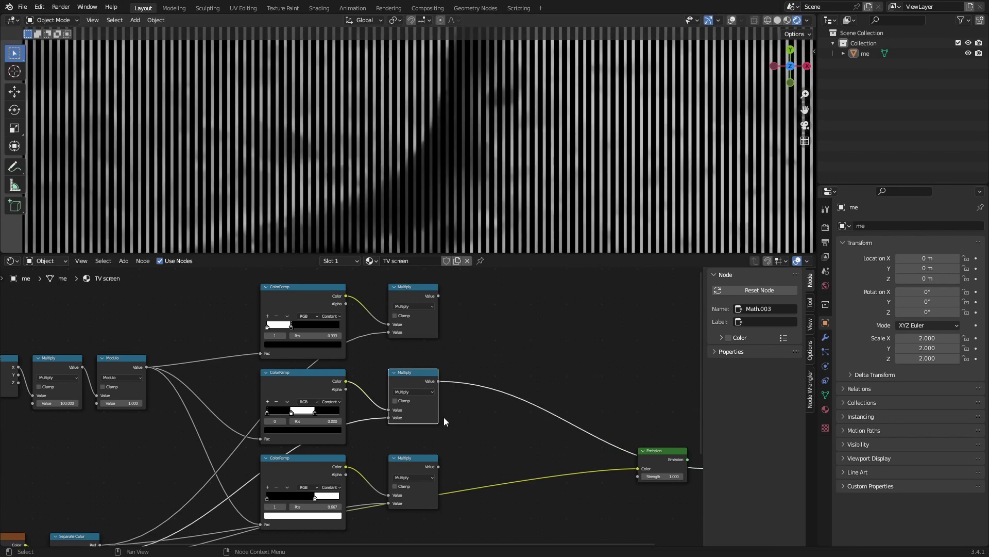
middle_drag(426, 460, 414, 415)
ctrl+shift+click(413, 416)
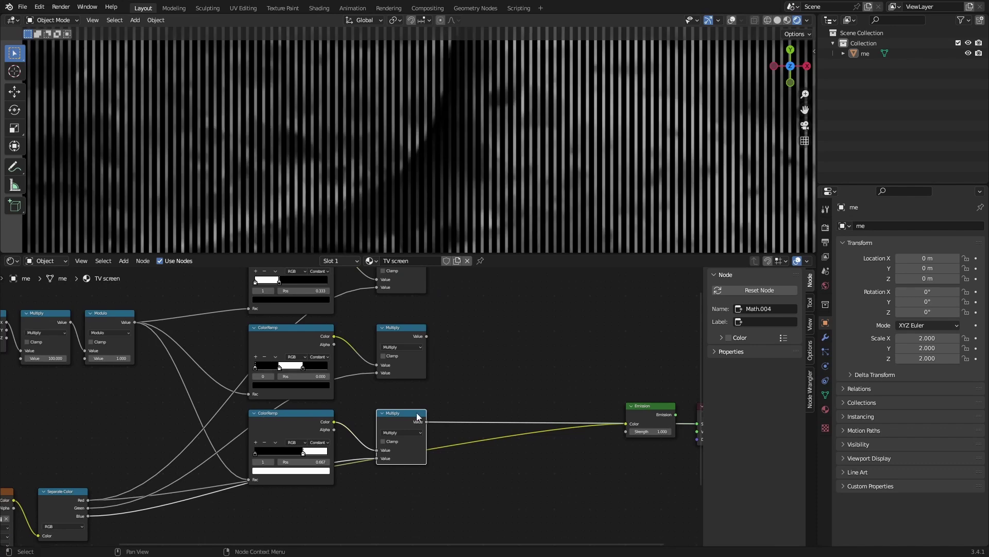
scroll(425, 405, down, 2)
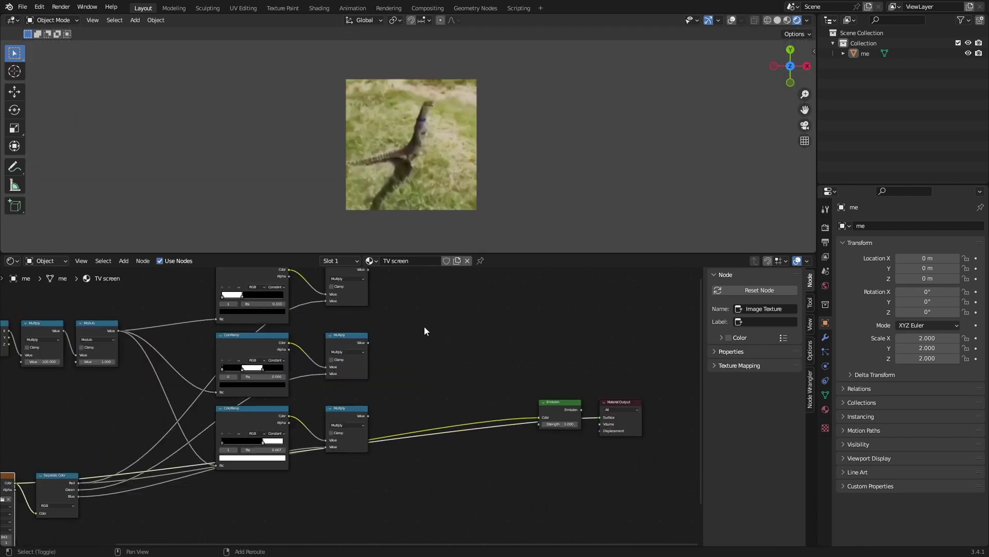
Add a Combine Color node fed by the three Multiply outputs as Red, Green and Blue, and connect it to the Emission Color
key(shift+a)
key(s)
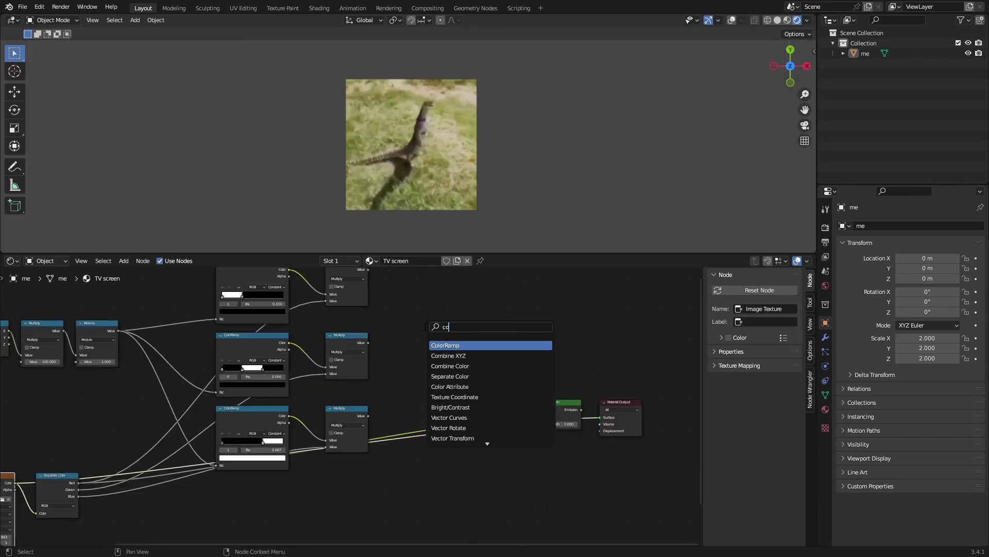
key(Return)
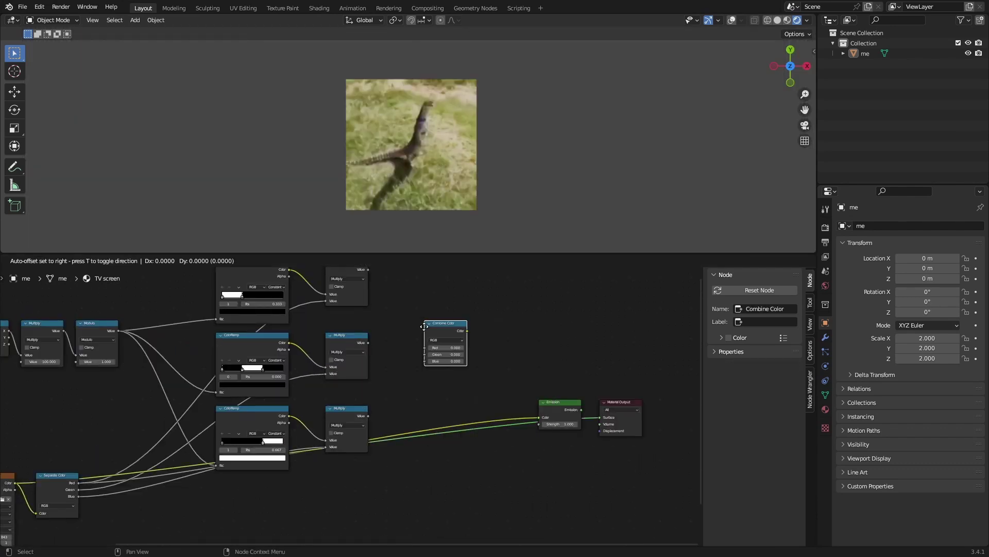
click(432, 330)
scroll(408, 347, up, 1)
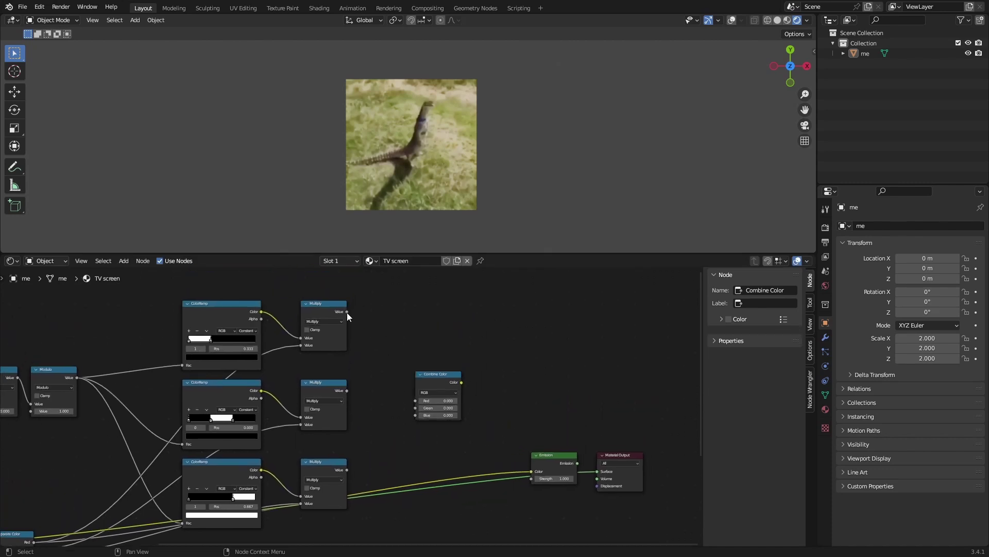
drag(347, 313, 417, 403)
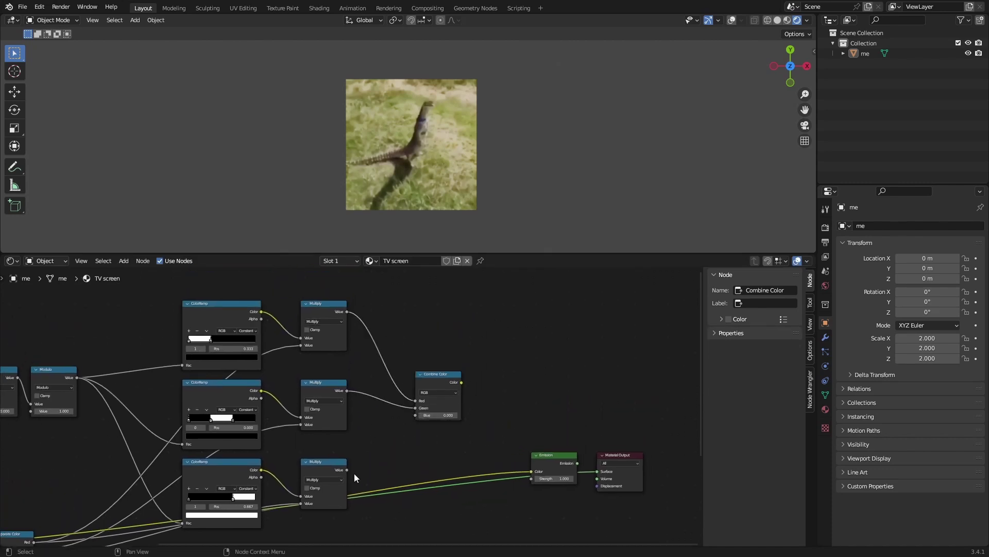
drag(456, 383, 535, 475)
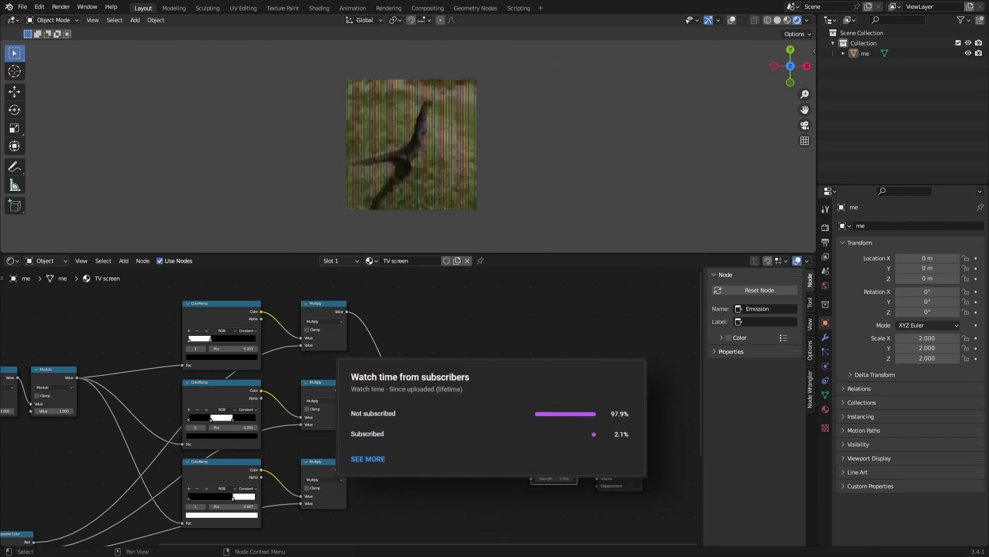
Examine the coloured stripes on the plane up close, at an angle and from a distance
middle_drag(402, 164, 429, 156)
scroll(416, 164, up, 6)
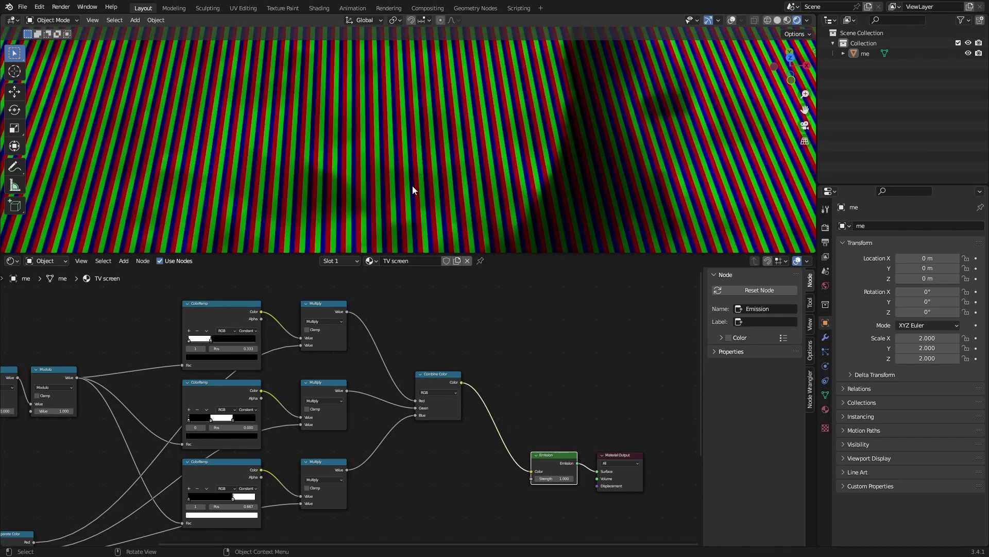
scroll(409, 151, down, 5)
middle_drag(453, 162, 434, 129)
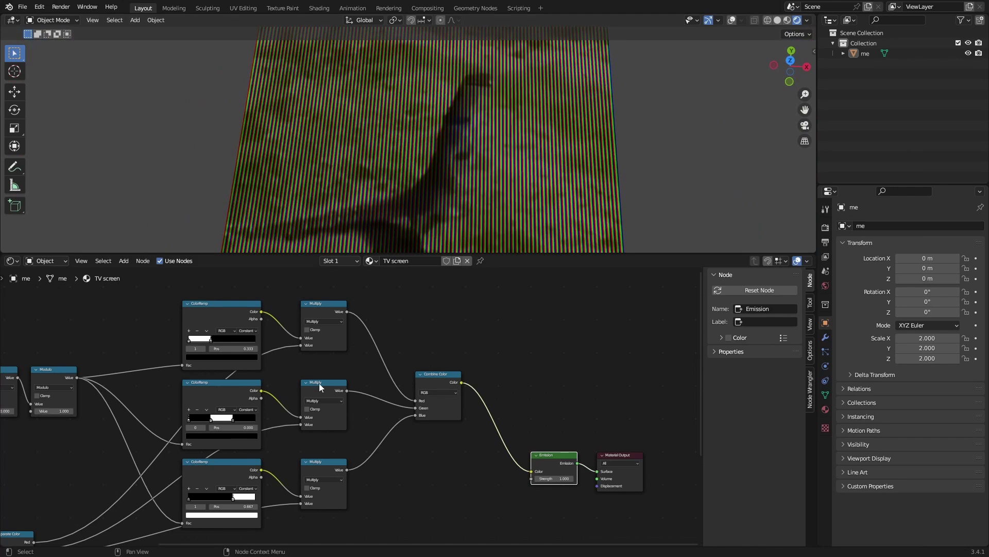
scroll(462, 162, down, 7)
middle_drag(462, 162, 476, 164)
Try a different value in the Multiply node before the Modulo node to vary the stripe density
middle_drag(244, 393, 369, 392)
scroll(222, 401, up, 5)
drag(225, 364, 304, 364)
scroll(428, 123, up, 6)
mouse_move(518, 144)
middle_down()
mouse_move(540, 146)
mouse_move(481, 146)
mouse_move(529, 138)
middle_up()
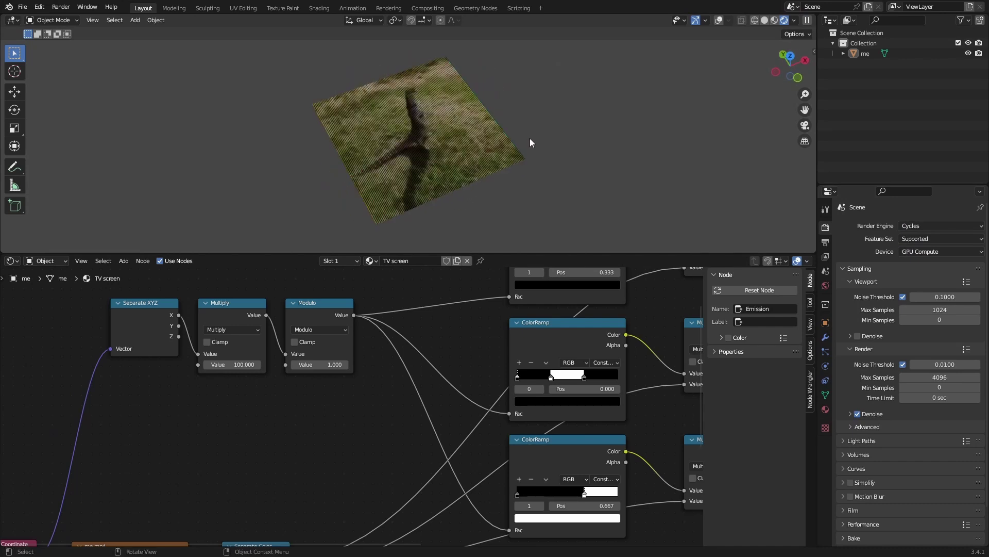
middle_drag(530, 138, 509, 147)
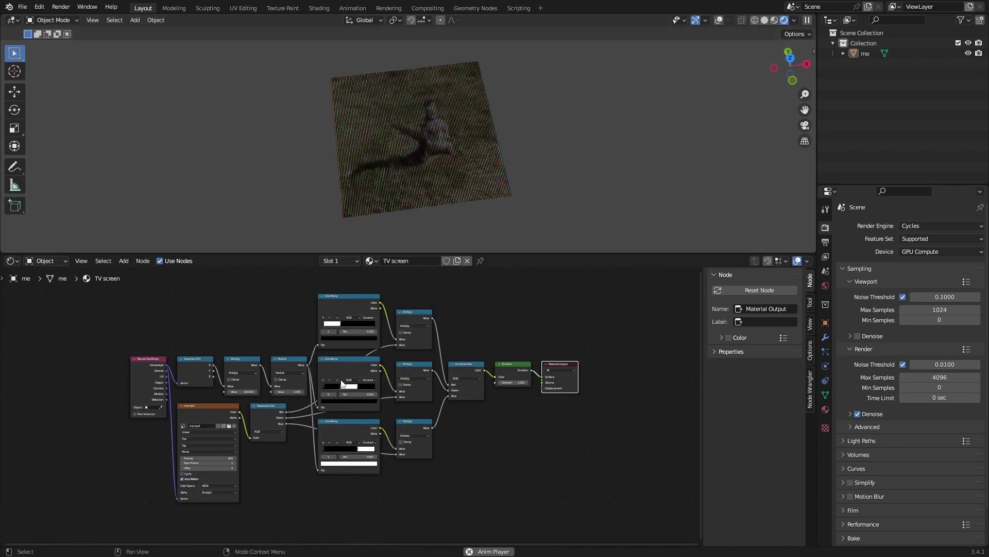
Set the Emission node's strength to 10
scroll(342, 384, up, 2)
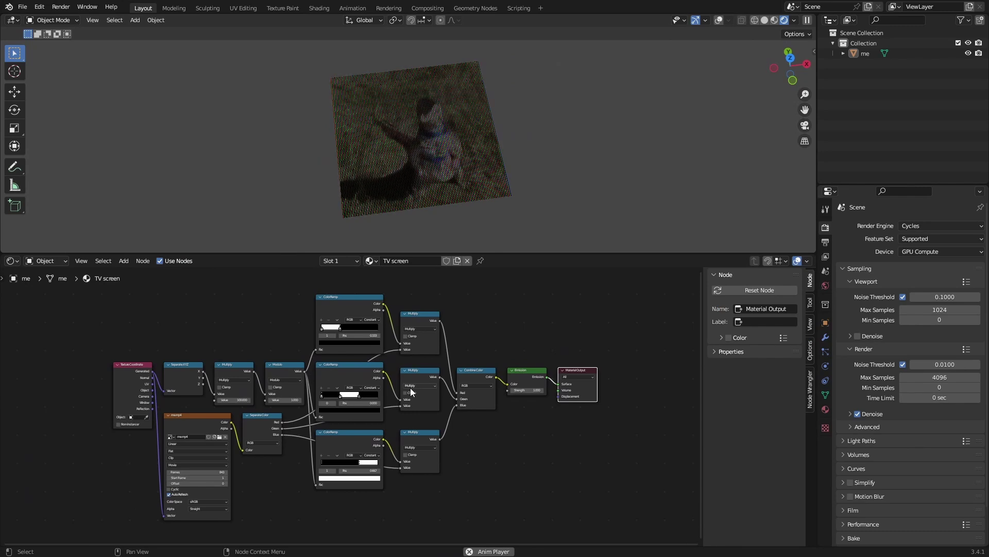
click(527, 391)
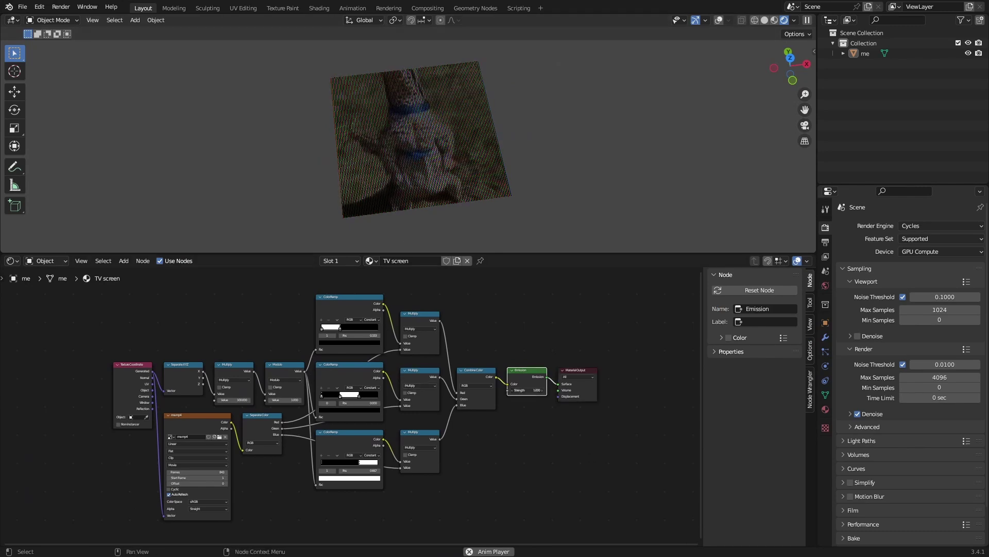
text(10)
key(Return)
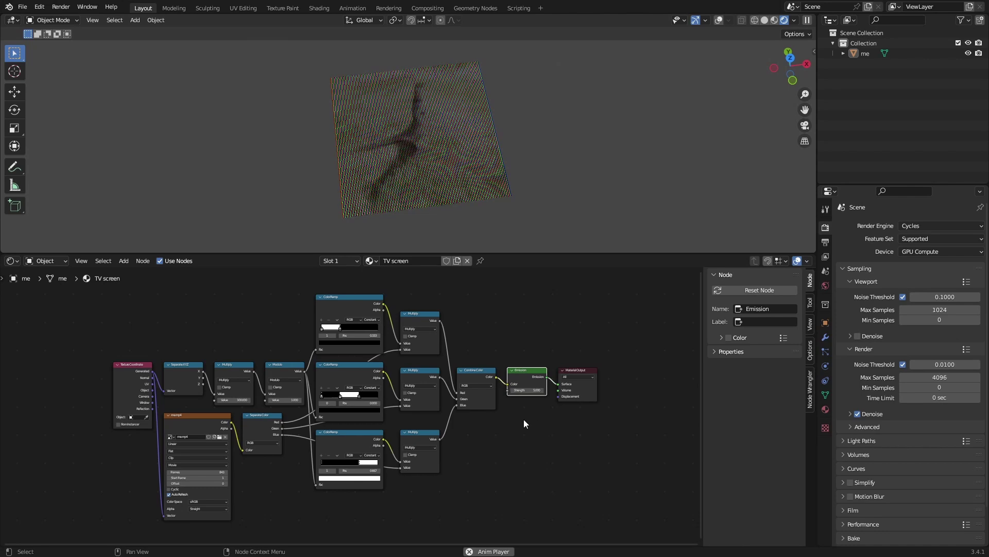
click(523, 419)
click(518, 380)
drag(527, 390, 525, 427)
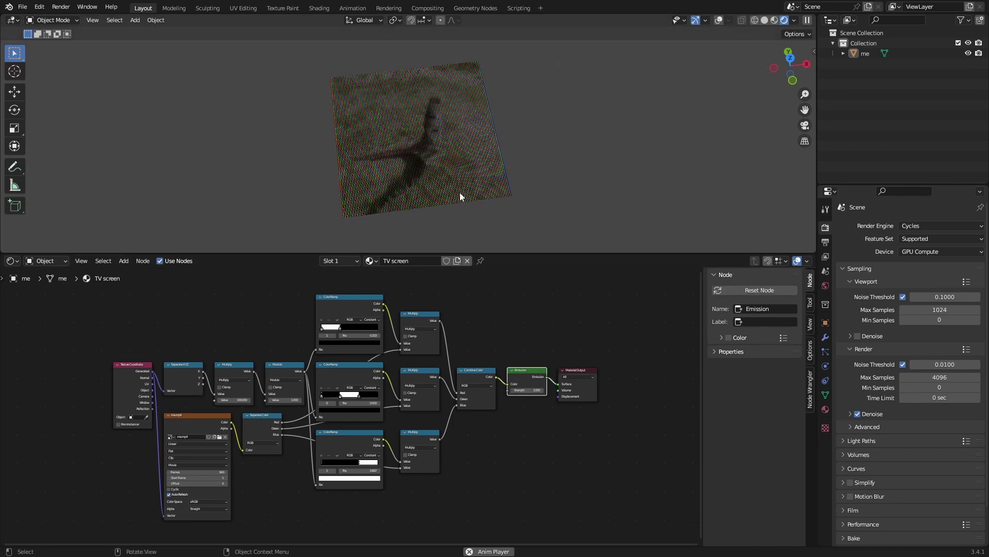
Set the Emission node's strength to 2
middle_drag(461, 196, 457, 206)
drag(525, 390, 534, 437)
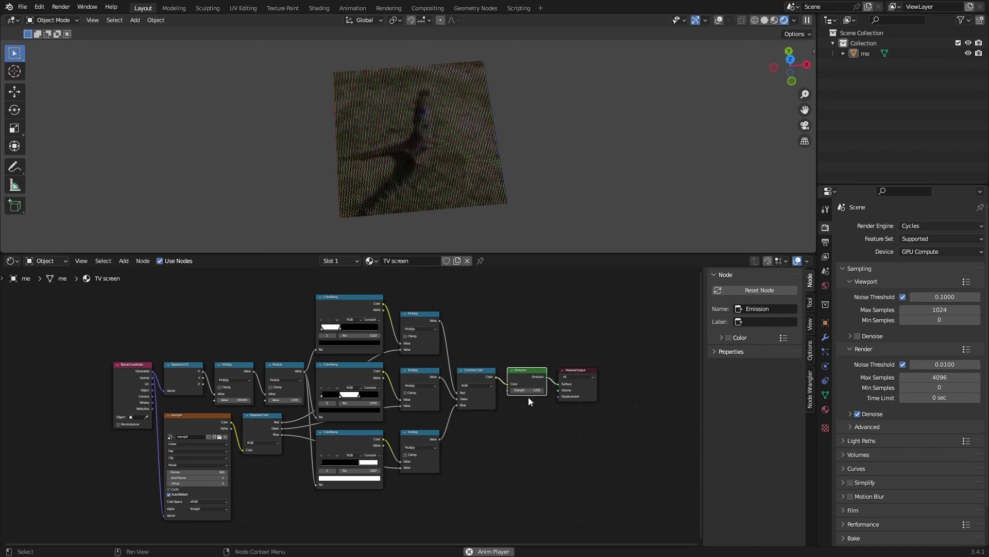
text(2)
key(Return)
middle_drag(492, 175, 487, 130)
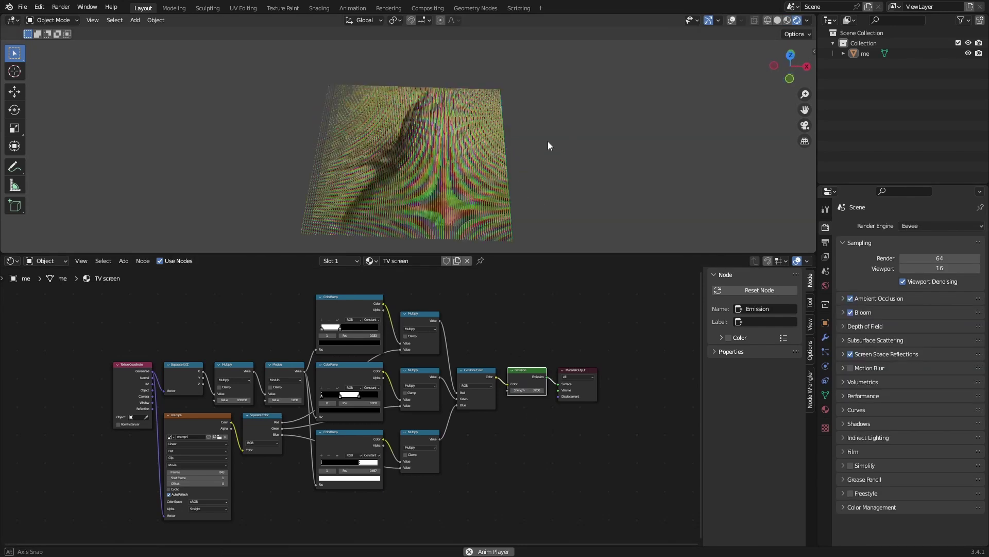
Add a Speaker object to the scene
middle_drag(548, 141, 586, 129)
key(shift+a)
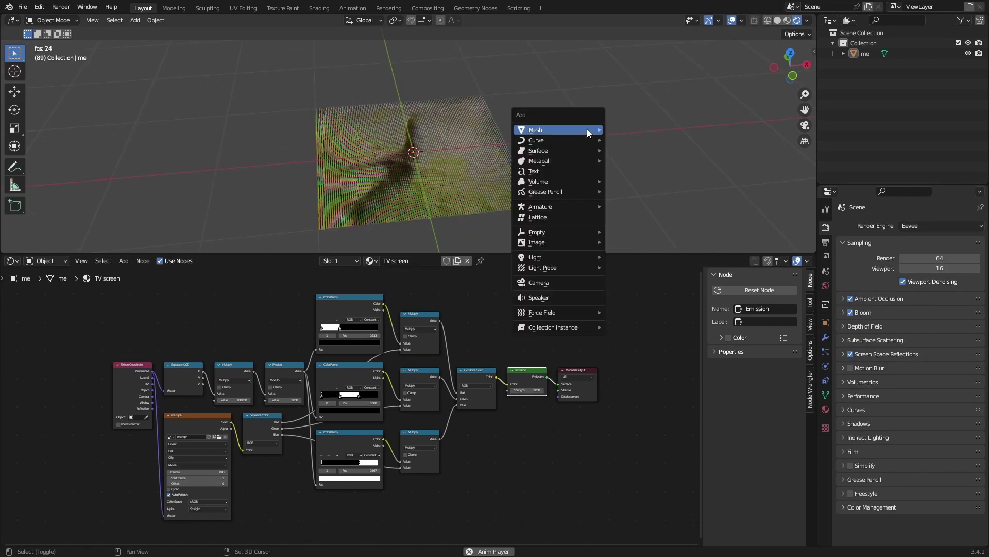
click(545, 298)
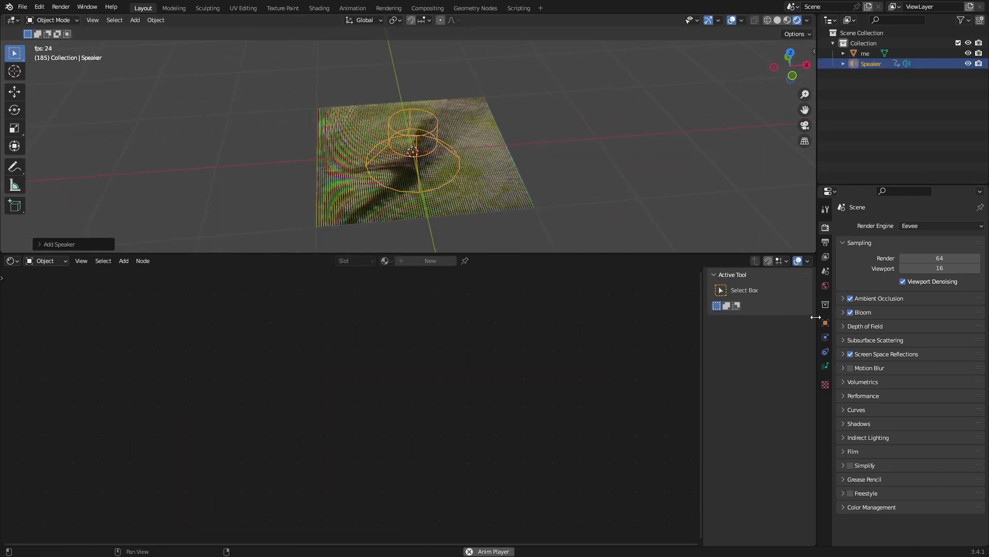
Show the speaker's sound settings, enlarge the 3D viewport over the node editor and start opening a sound file
click(824, 369)
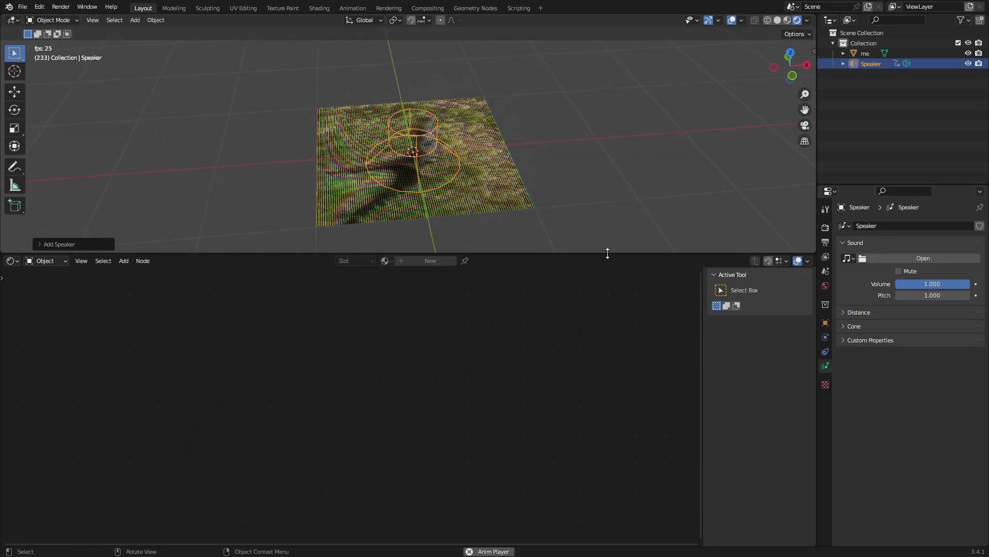
drag(608, 253, 613, 534)
click(880, 259)
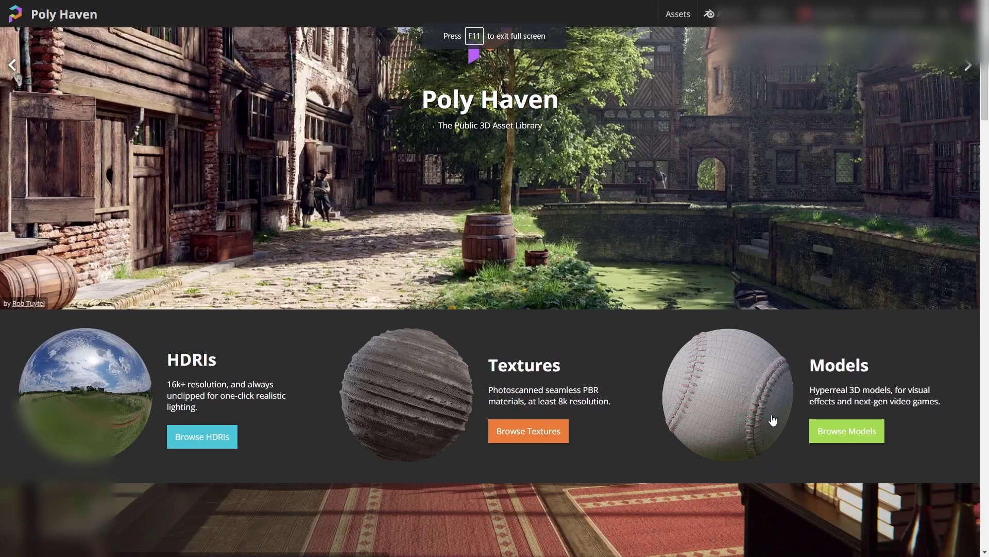
Switch to the Poly Haven website and browse through its 3D models
click(773, 421)
scroll(577, 282, down, 7)
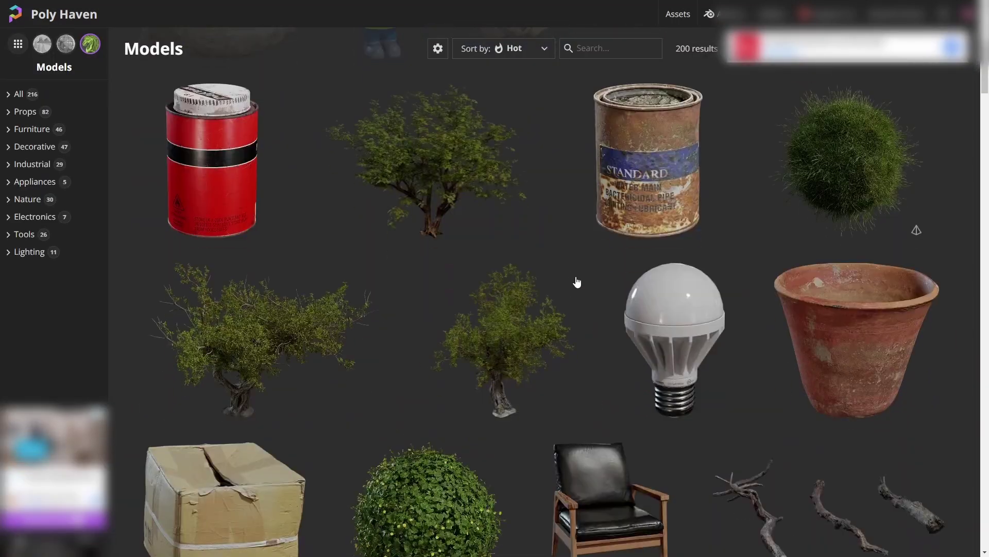
scroll(577, 281, down, 18)
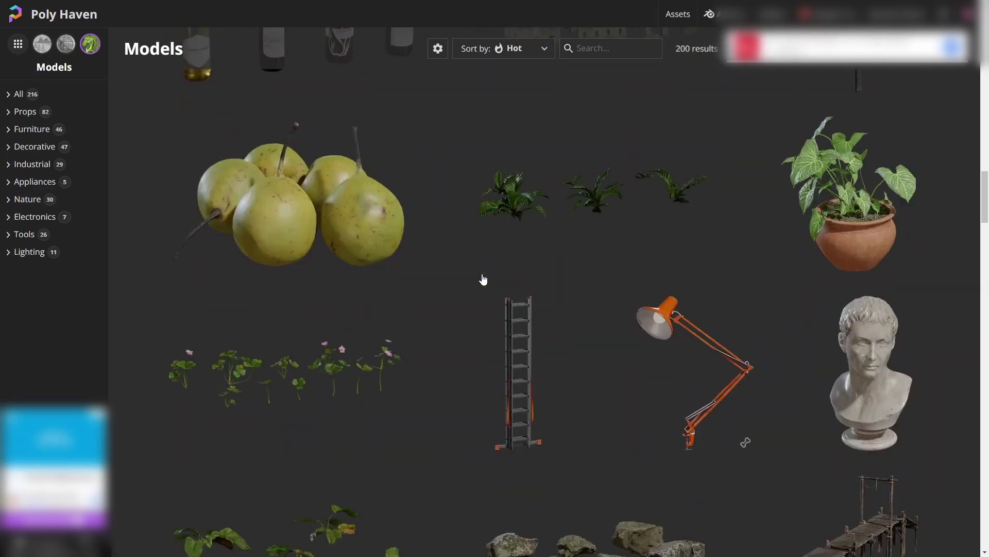
Find the Television 01 model among the Poly Haven models, open its page and show the download file format options
scroll(483, 279, down, 20)
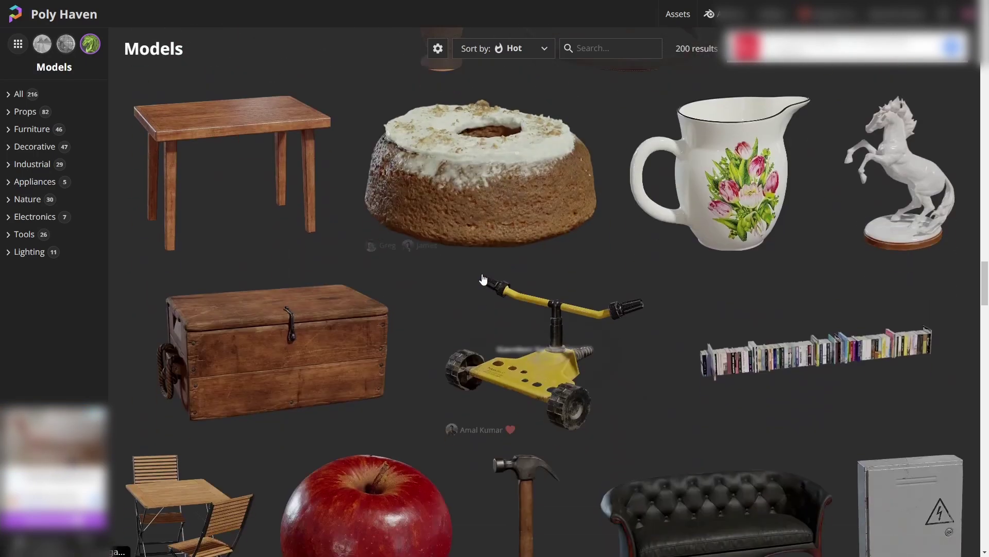
scroll(483, 280, down, 10)
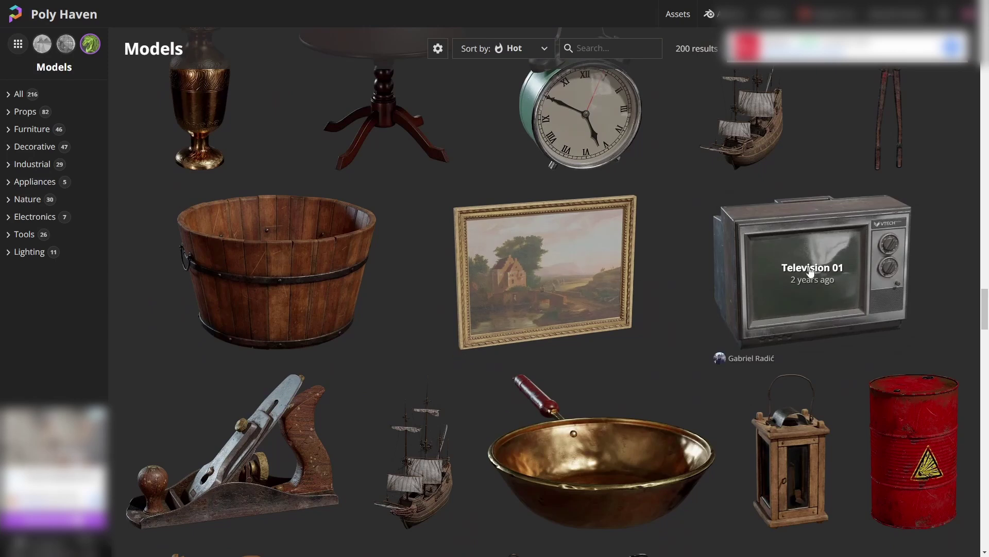
click(811, 272)
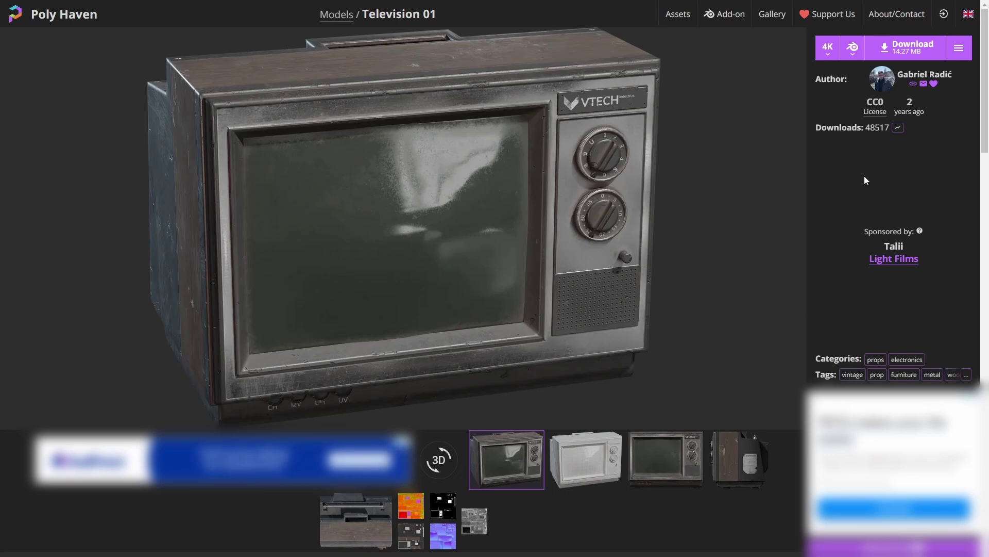
click(854, 53)
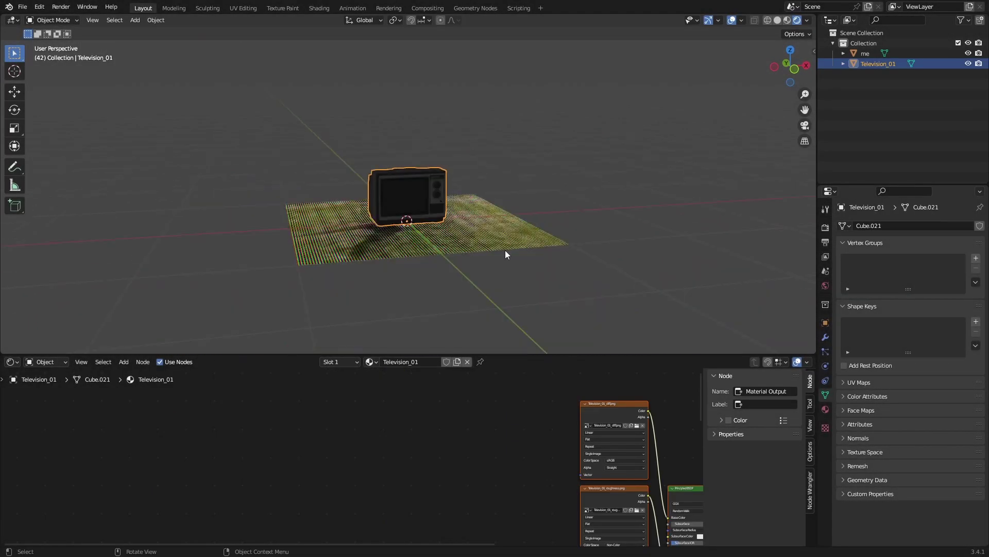
Select all linked geometry of the Television_01 model's screen in Edit Mode
middle_drag(506, 254, 515, 253)
scroll(464, 232, up, 6)
key(Tab)
click(409, 205)
key(ctrl+l)
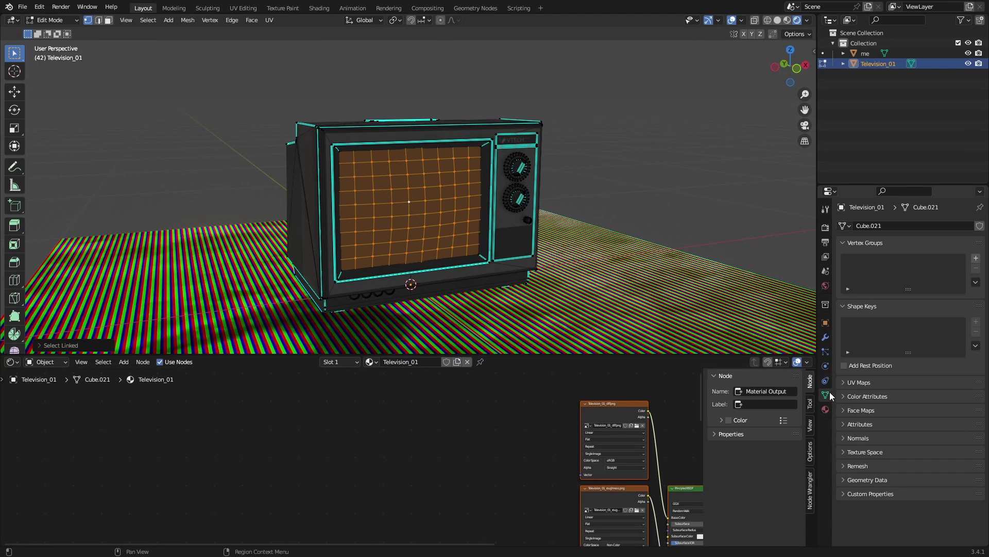
Add a second material slot to the television and set it to the existing TV screen material
click(826, 409)
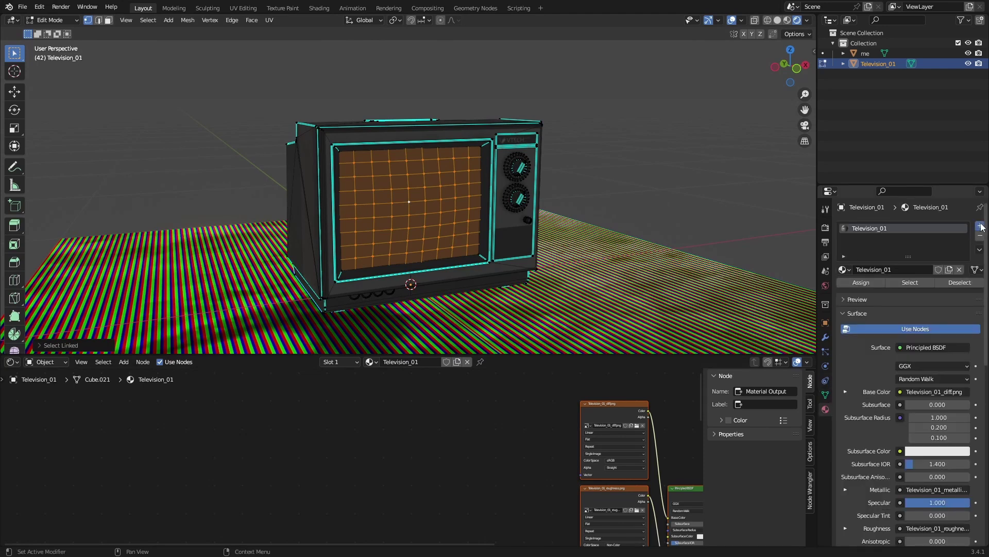
click(980, 226)
click(844, 290)
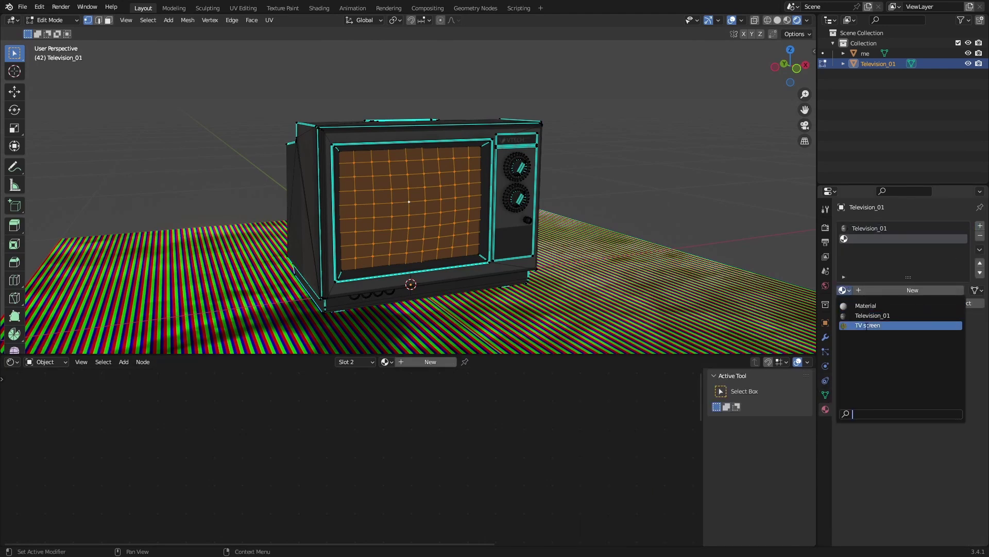
click(867, 325)
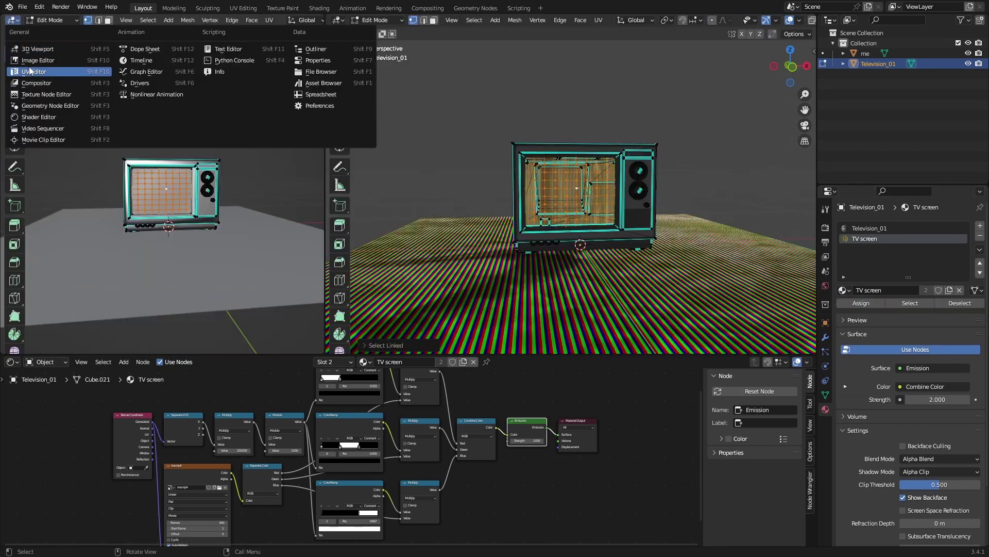
Show a UV Editor beside the 3D viewport and unwrap the television's selected screen faces
click(29, 70)
scroll(149, 232, down, 3)
scroll(149, 232, up, 1)
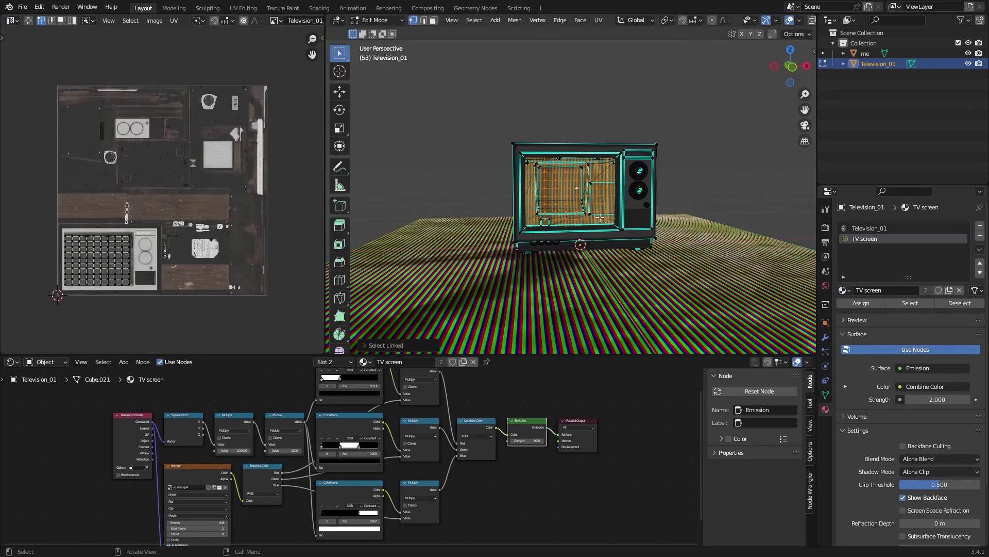
key(u)
click(512, 239)
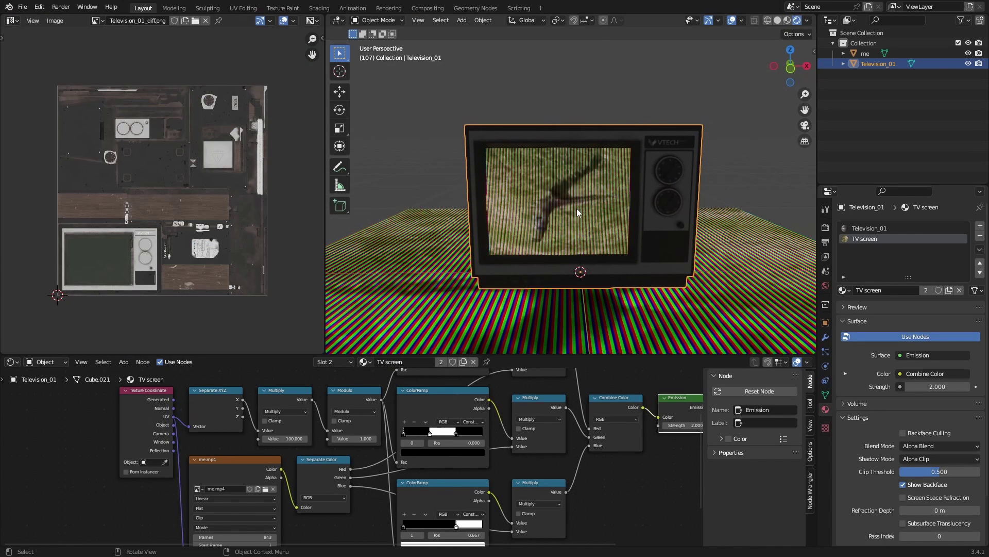
Rotate the television screen's UVs half a turn so the video is upright, and return to Object Mode
key(Tab)
key(r)
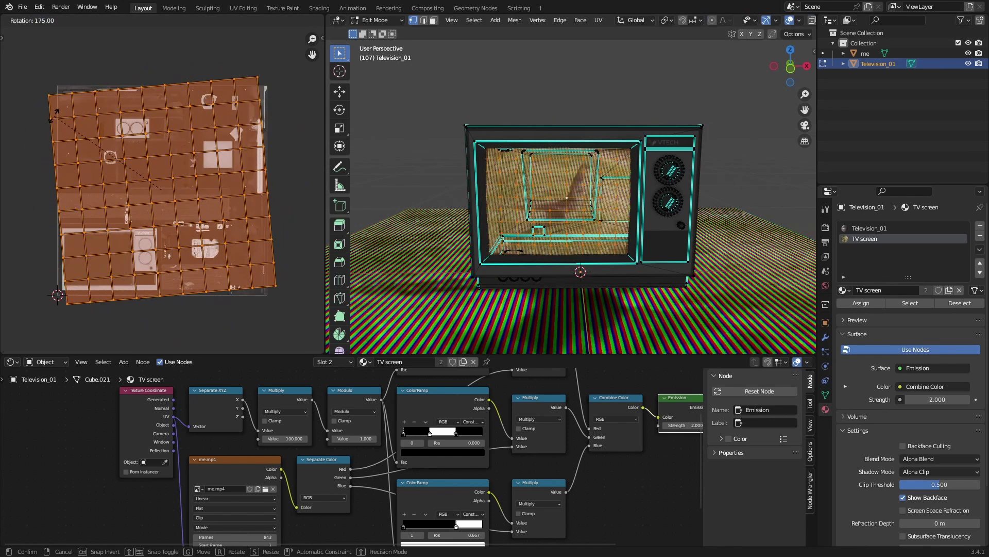
ctrl+click(56, 135)
key(Tab)
Play the animation and hide the me video plane to view the television on its own
middle_drag(516, 265, 551, 253)
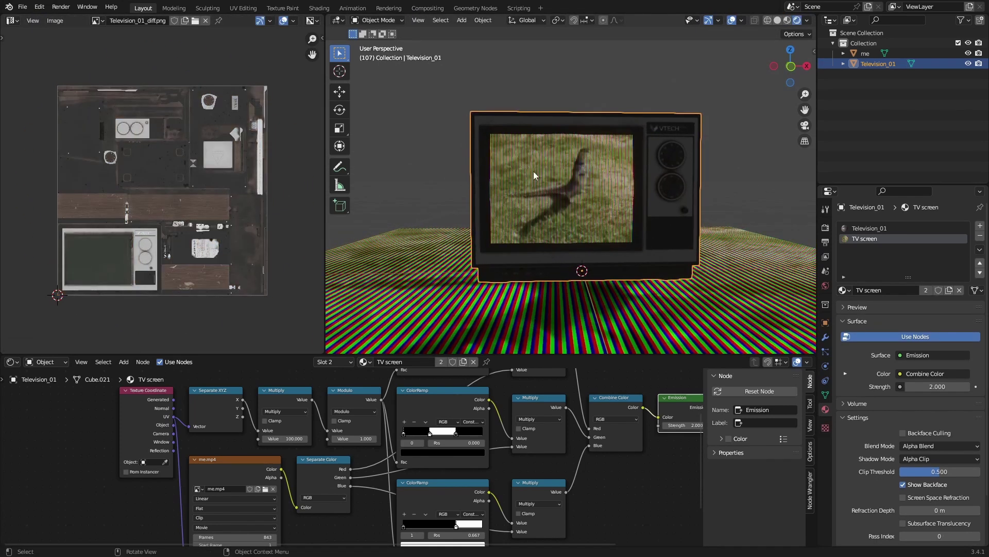
key(space)
click(553, 307)
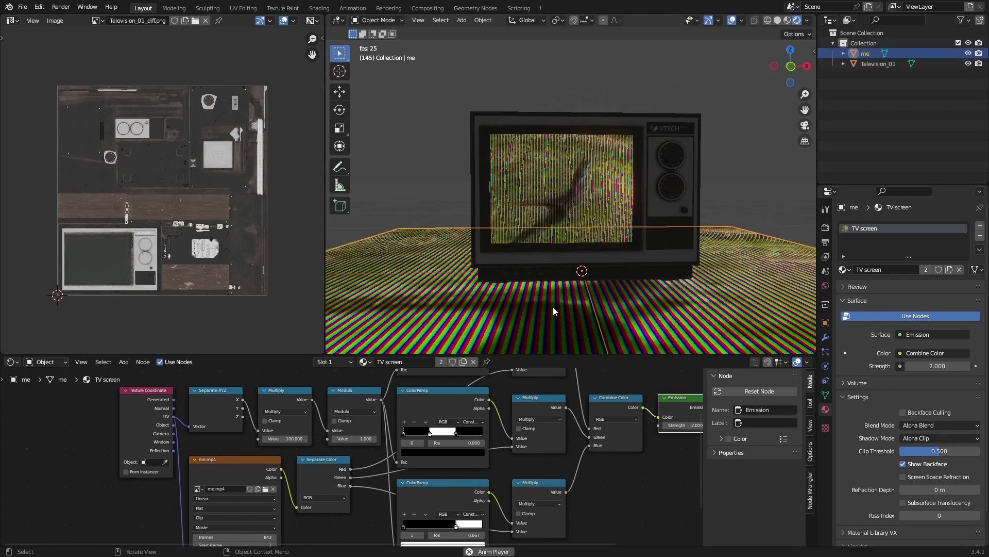
middle_drag(723, 177, 700, 207)
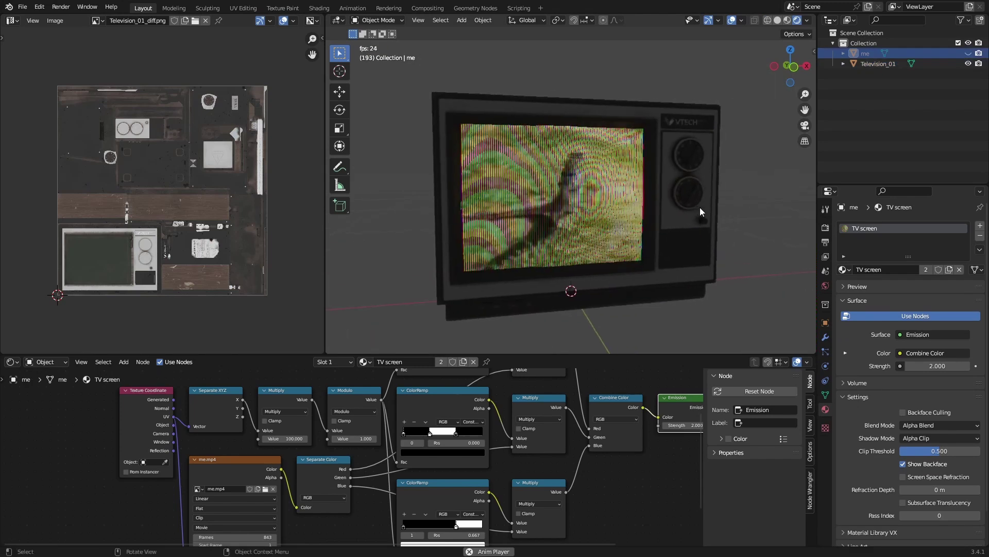